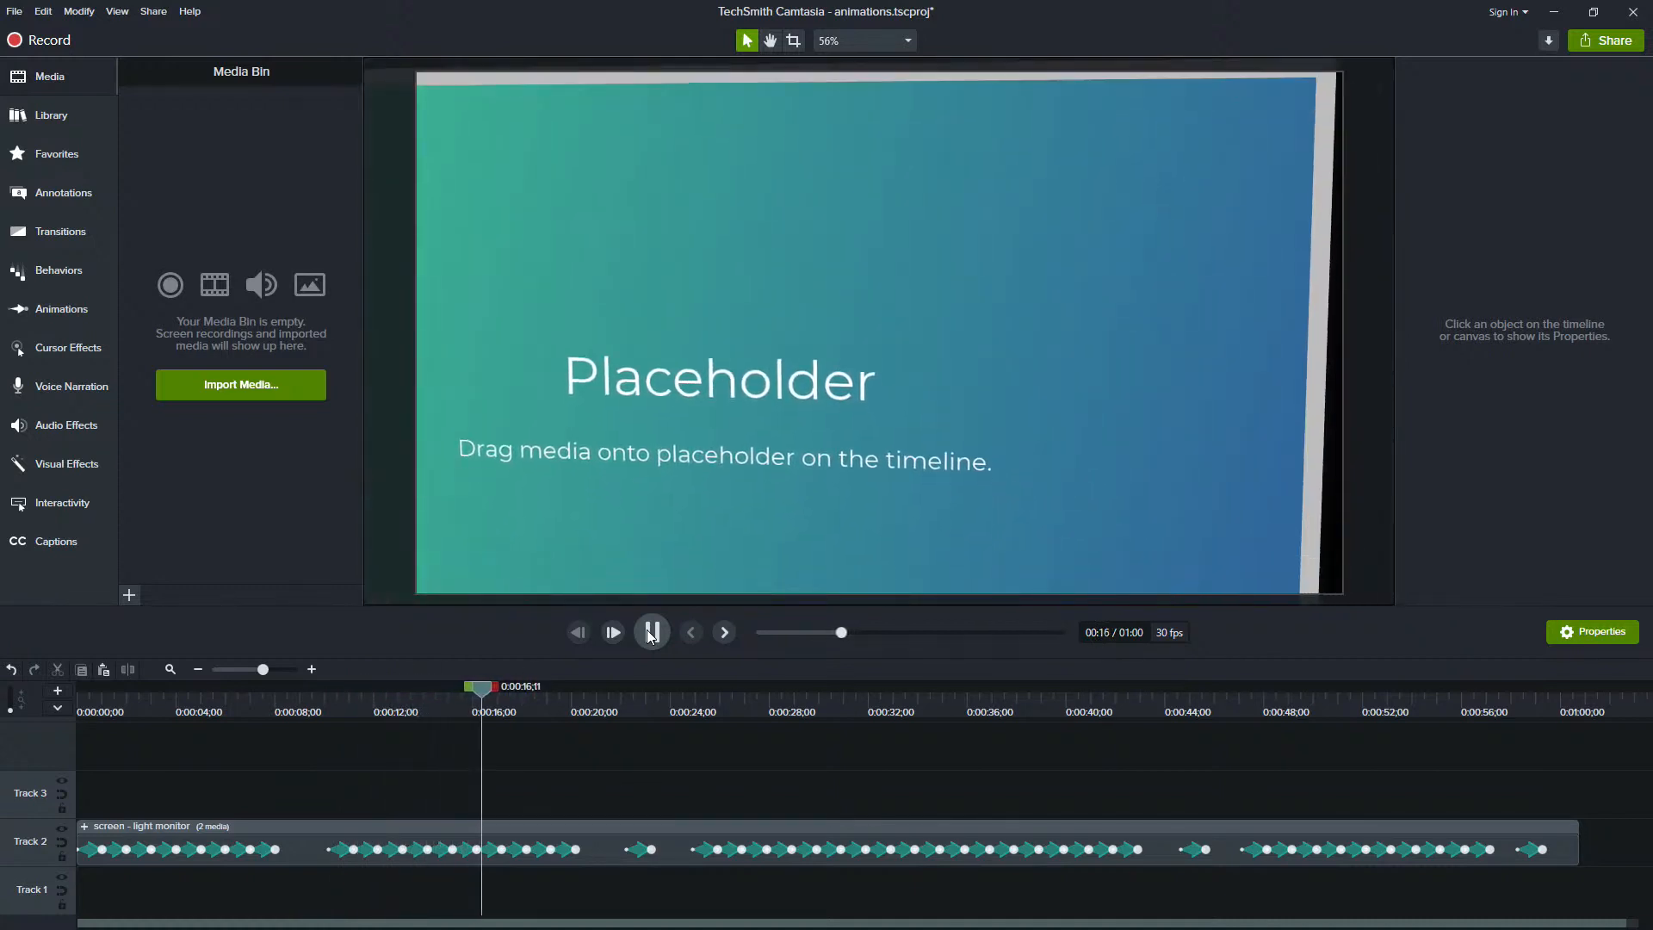
# Stop the playback and view the monitor animation on the timeline at about 9 and 21 seconds
pyautogui.click(651, 632)
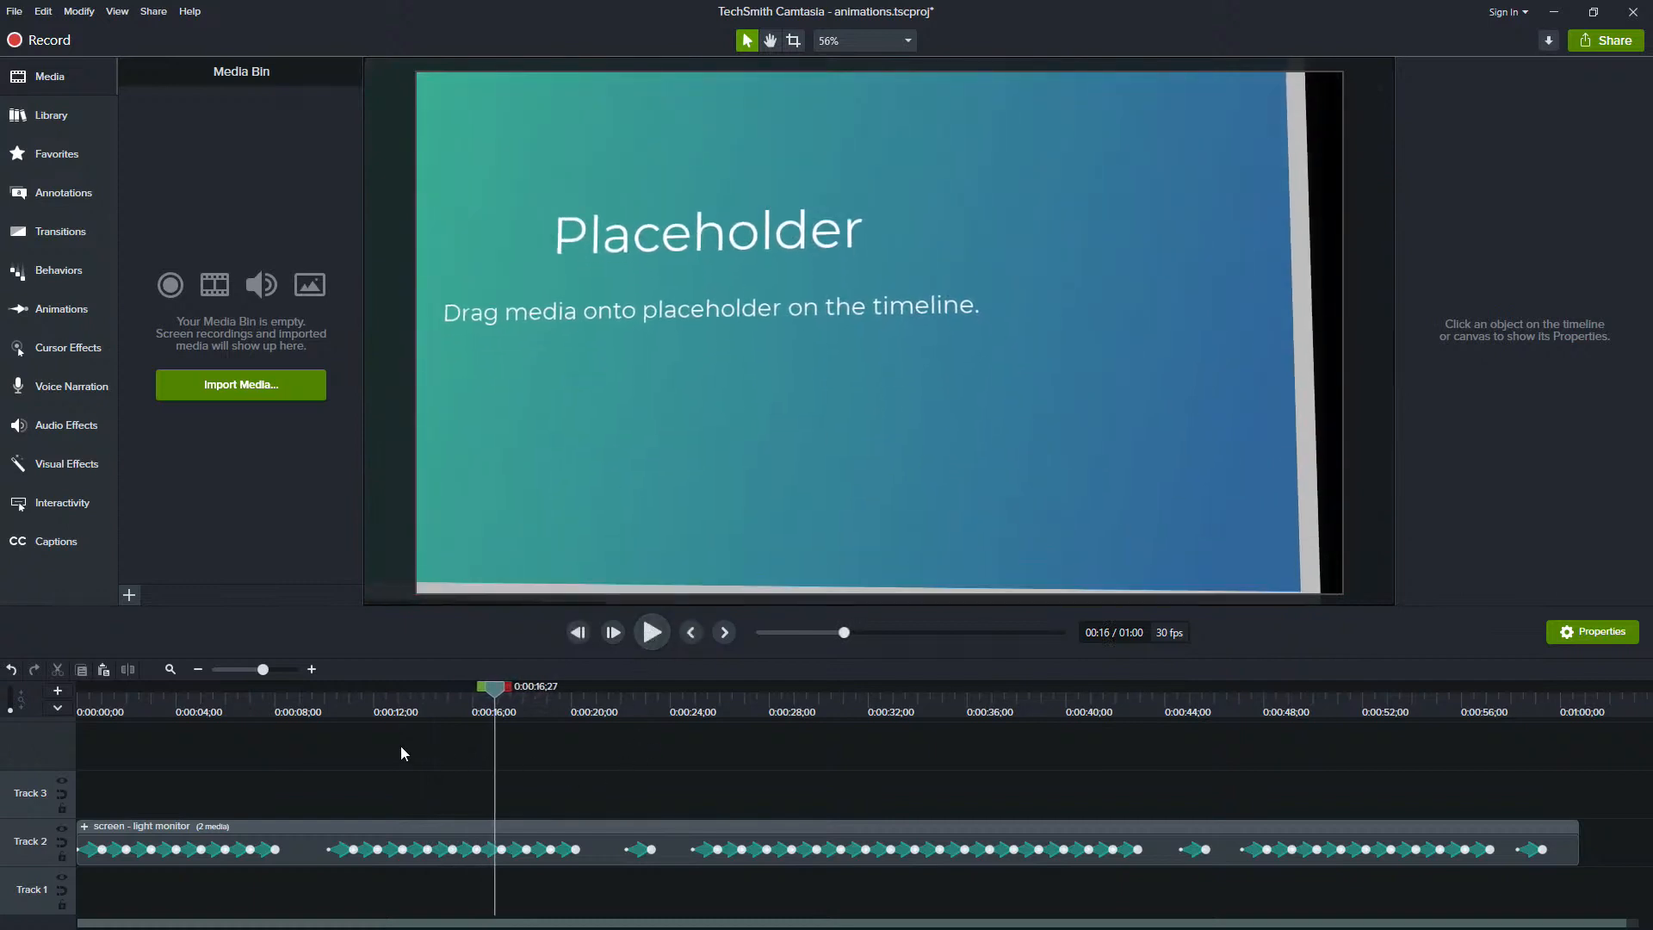
pyautogui.click(309, 706)
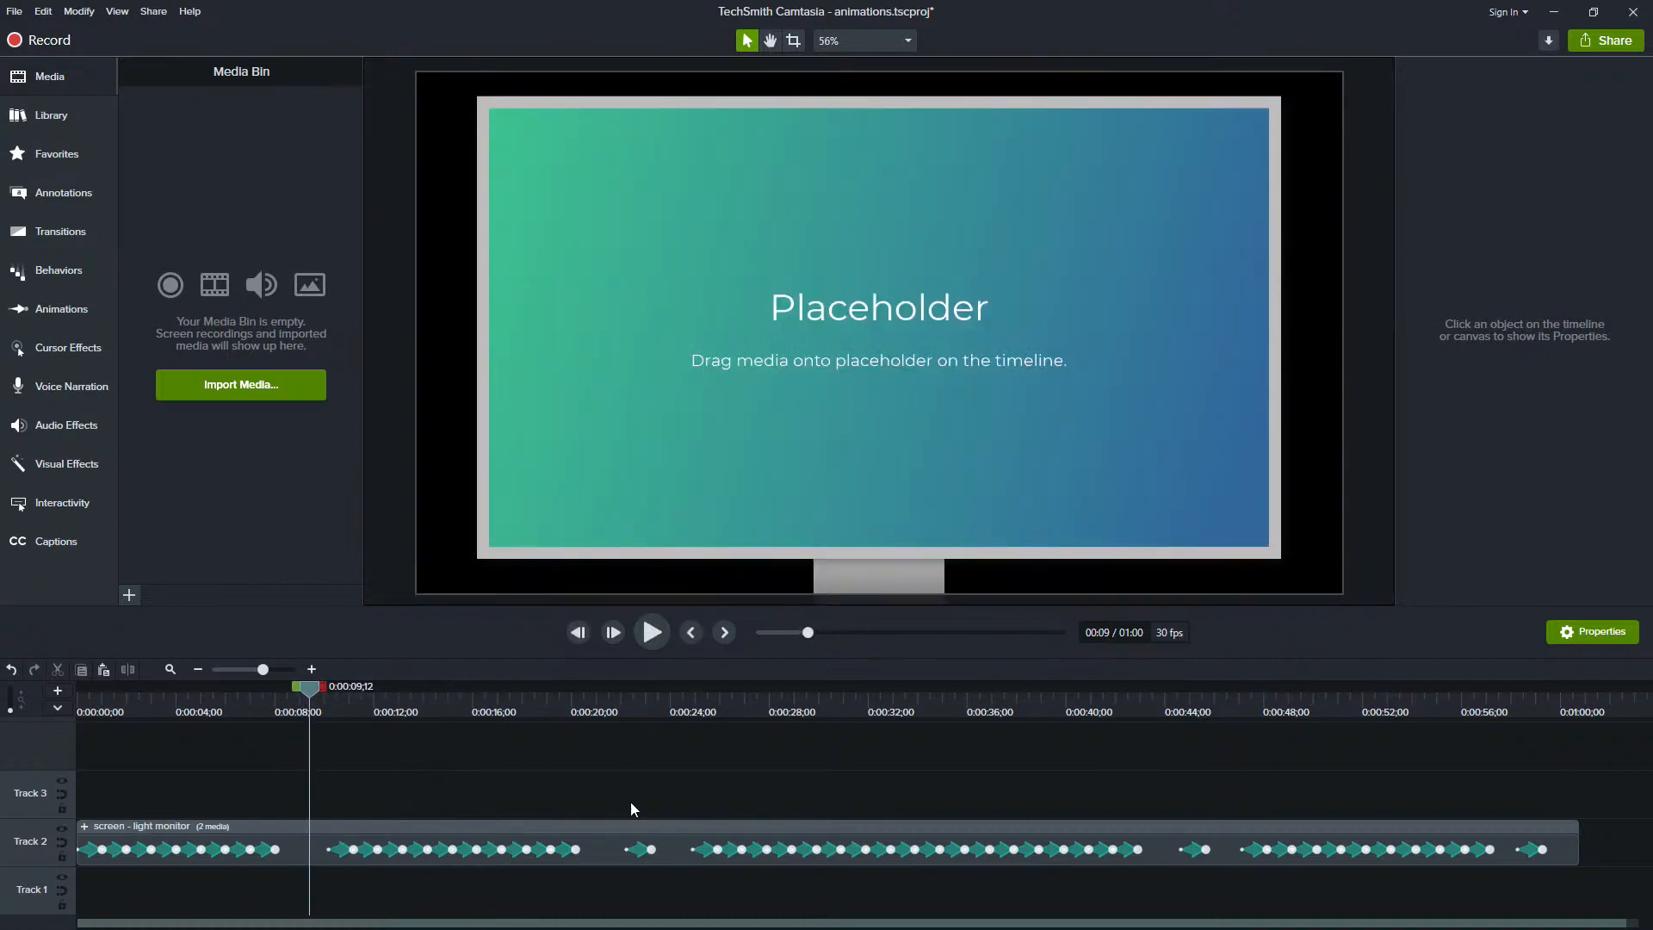
pyautogui.click(598, 704)
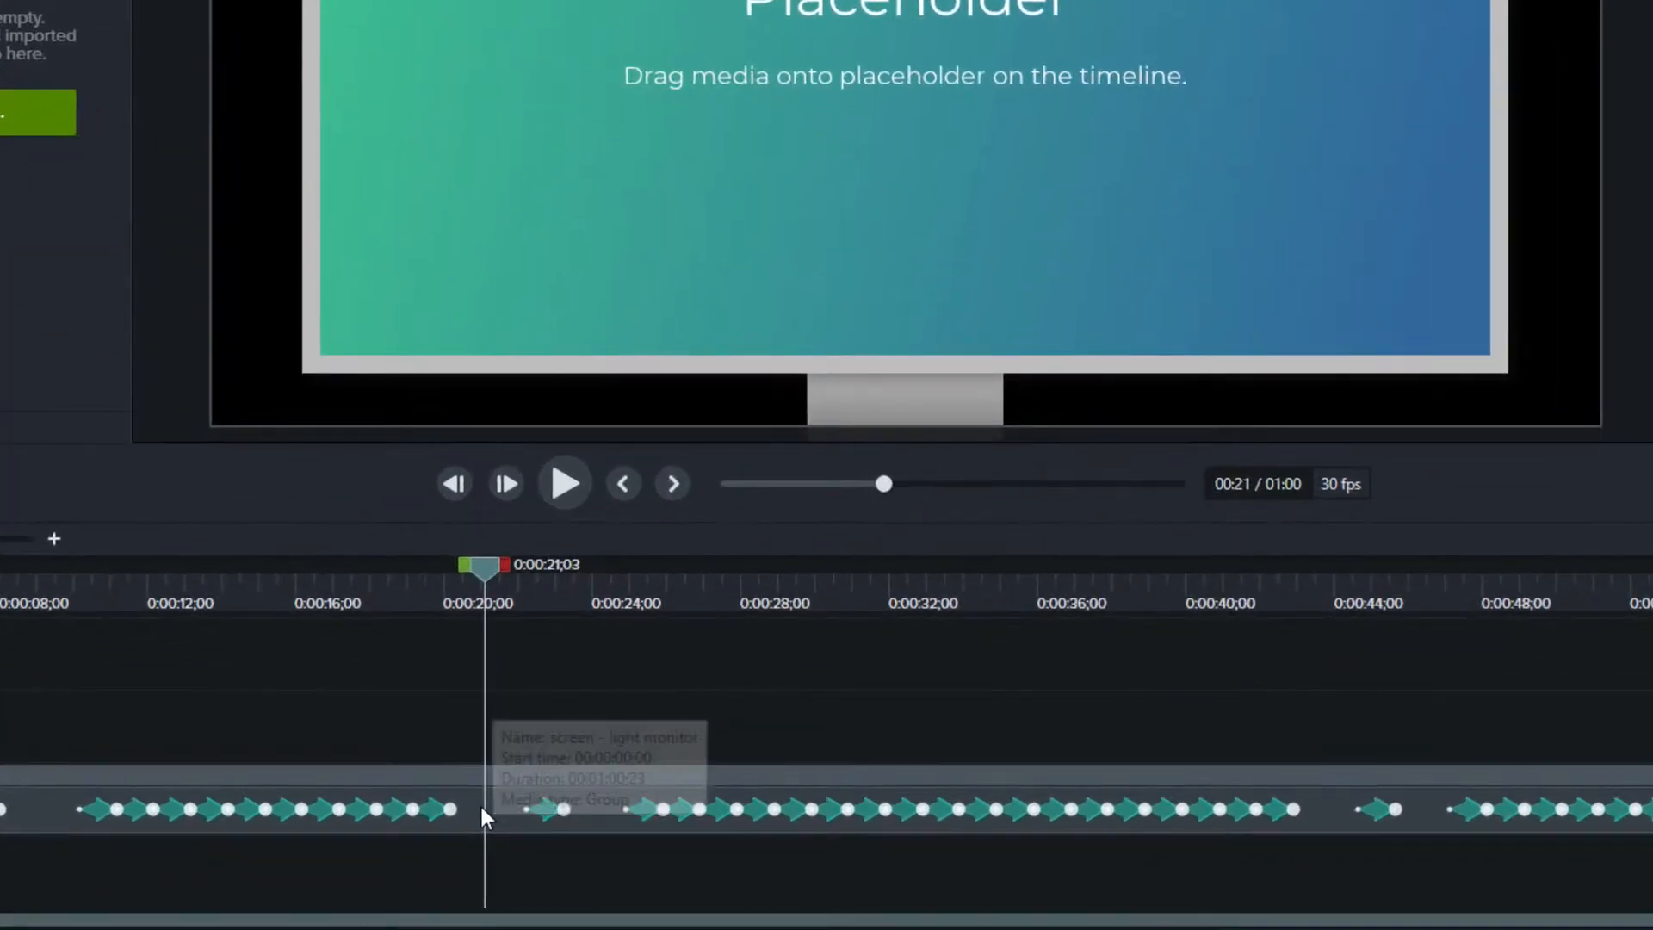
# Select the screen - light monitor clip and set its scale to 200% at 0:00:24;03
pyautogui.click(597, 853)
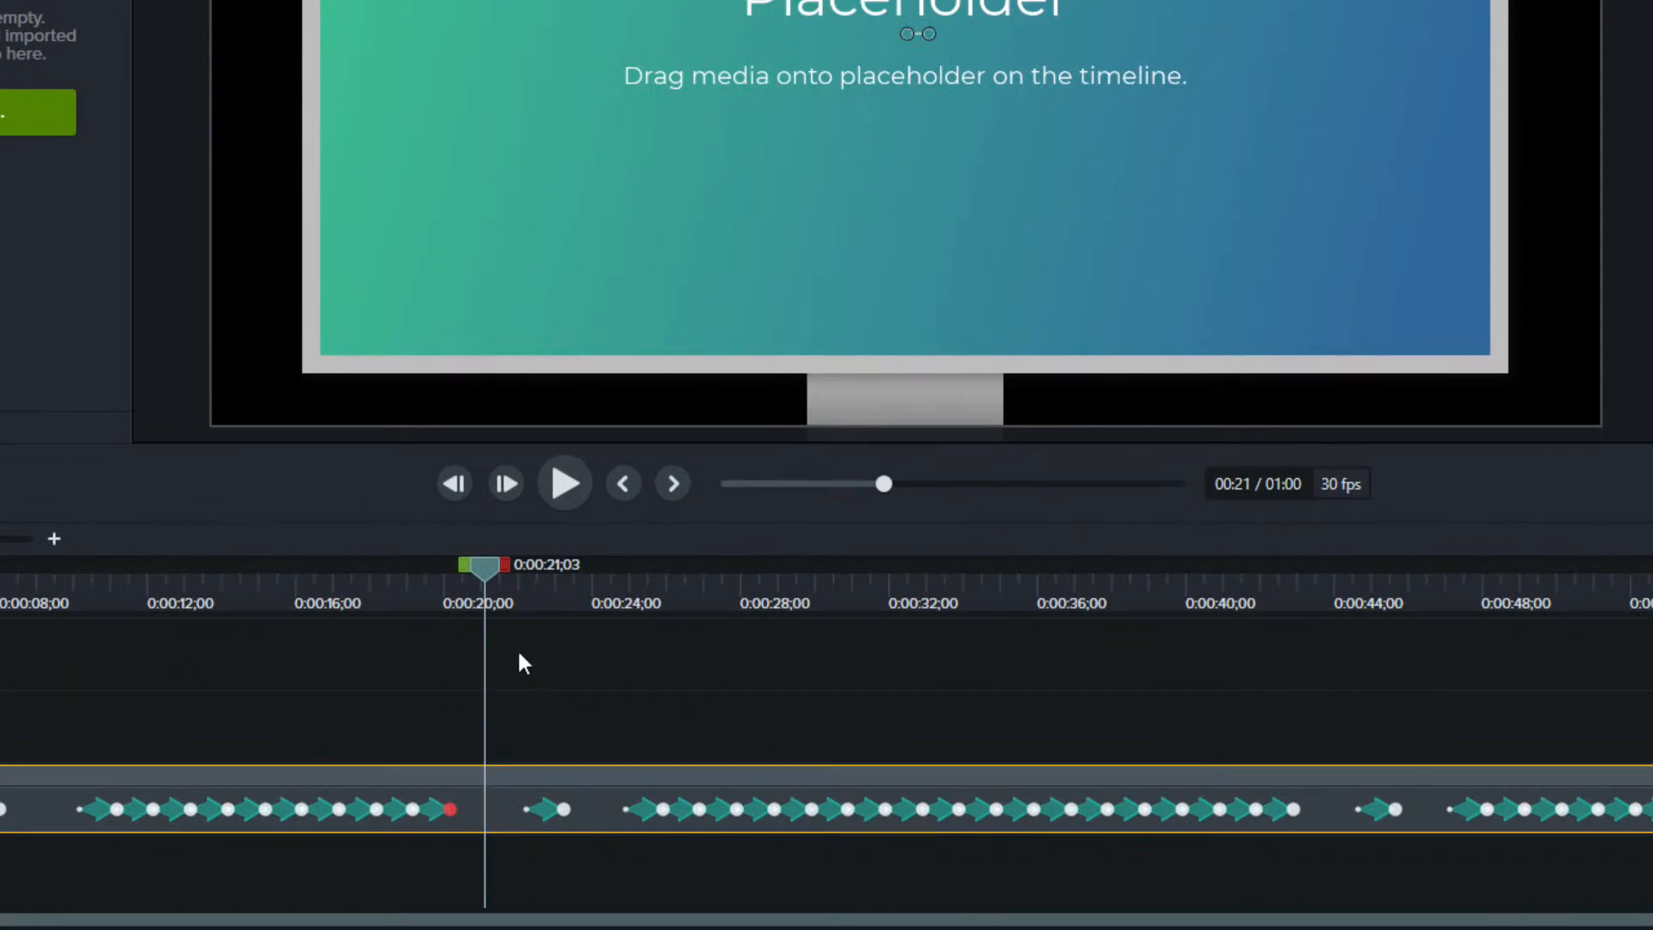
pyautogui.click(592, 587)
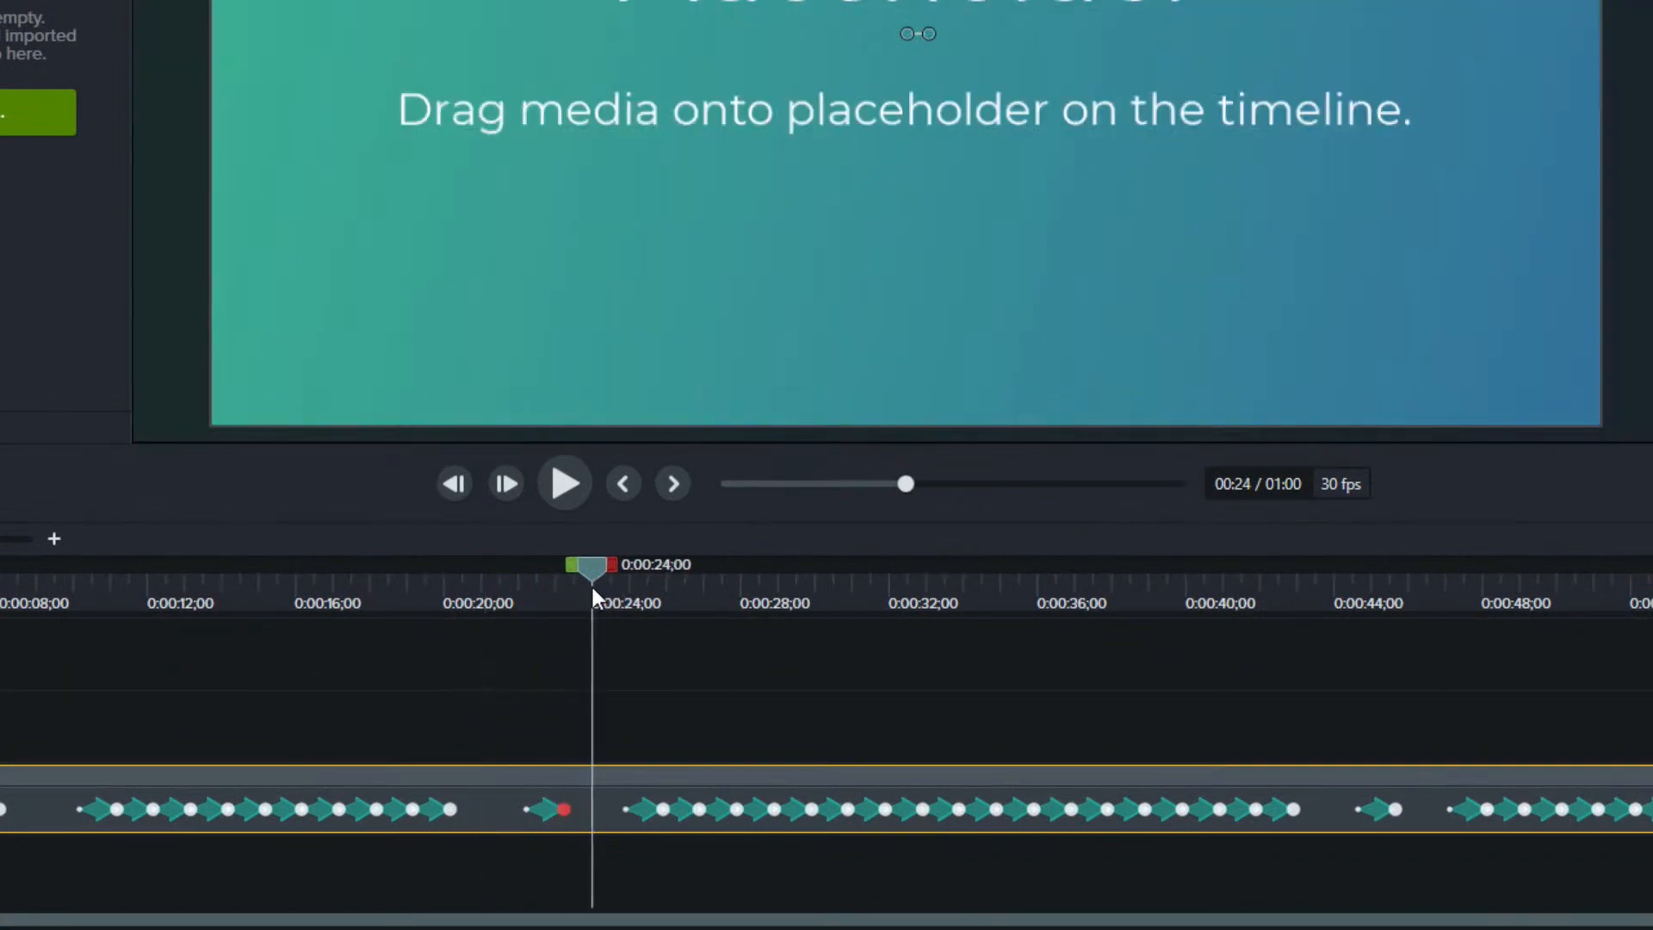
pyautogui.moveTo(34, 601); pyautogui.dragTo(596, 590)
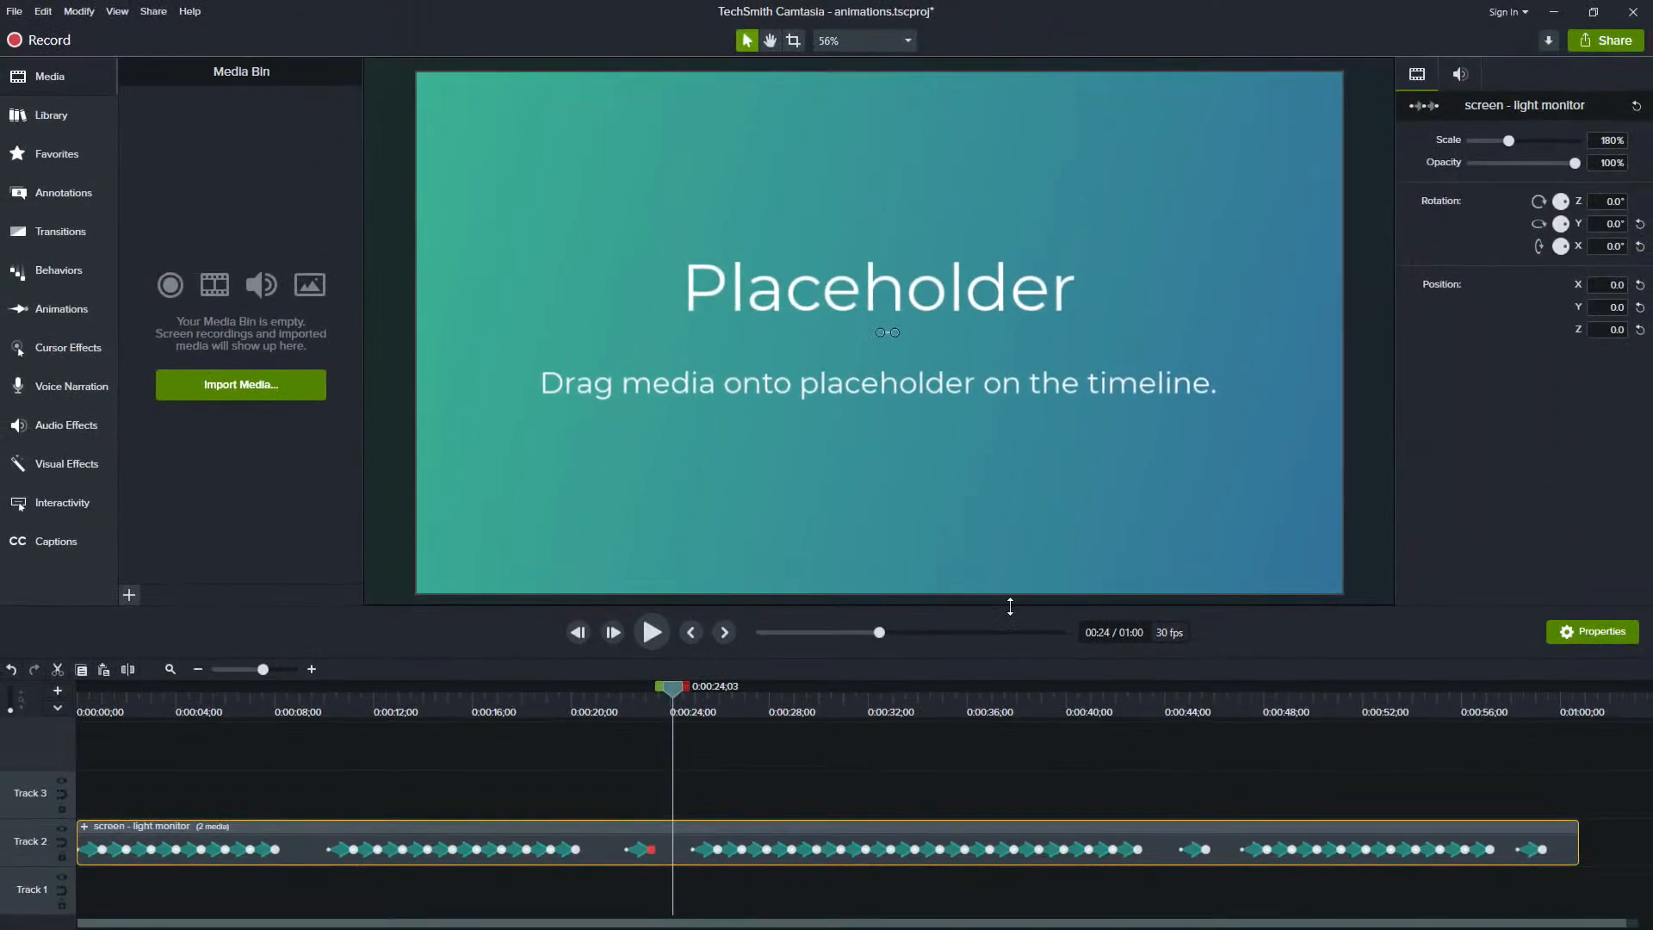
pyautogui.click(1595, 141)
pyautogui.write('20')
pyautogui.press('Return')
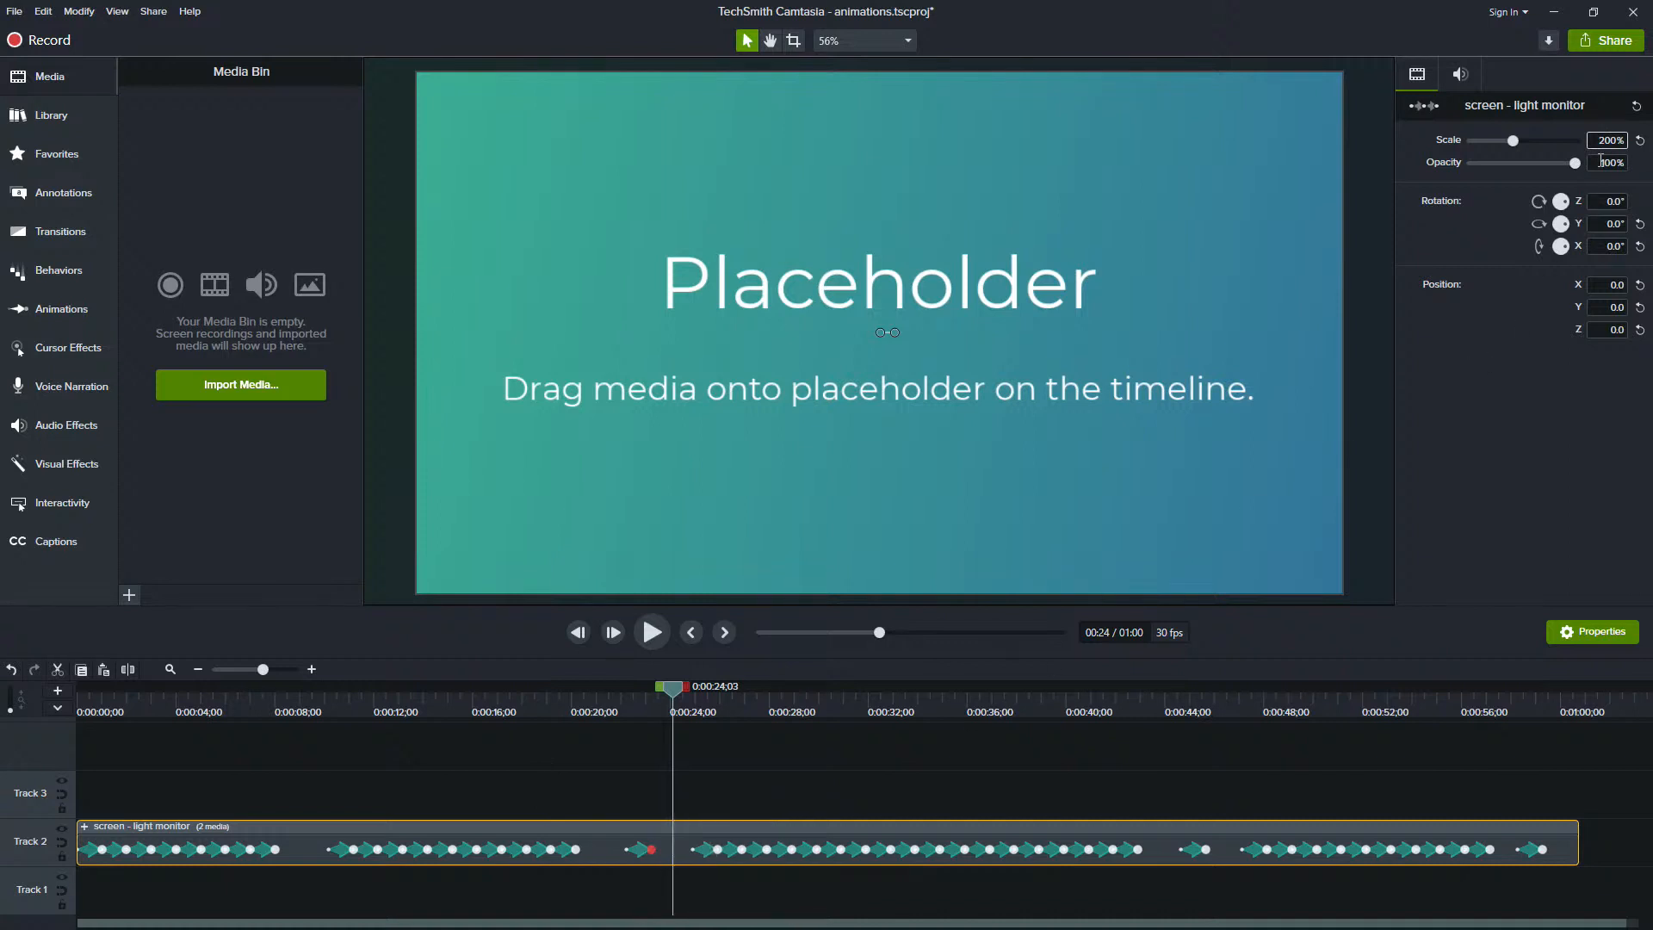
pyautogui.click(1640, 142)
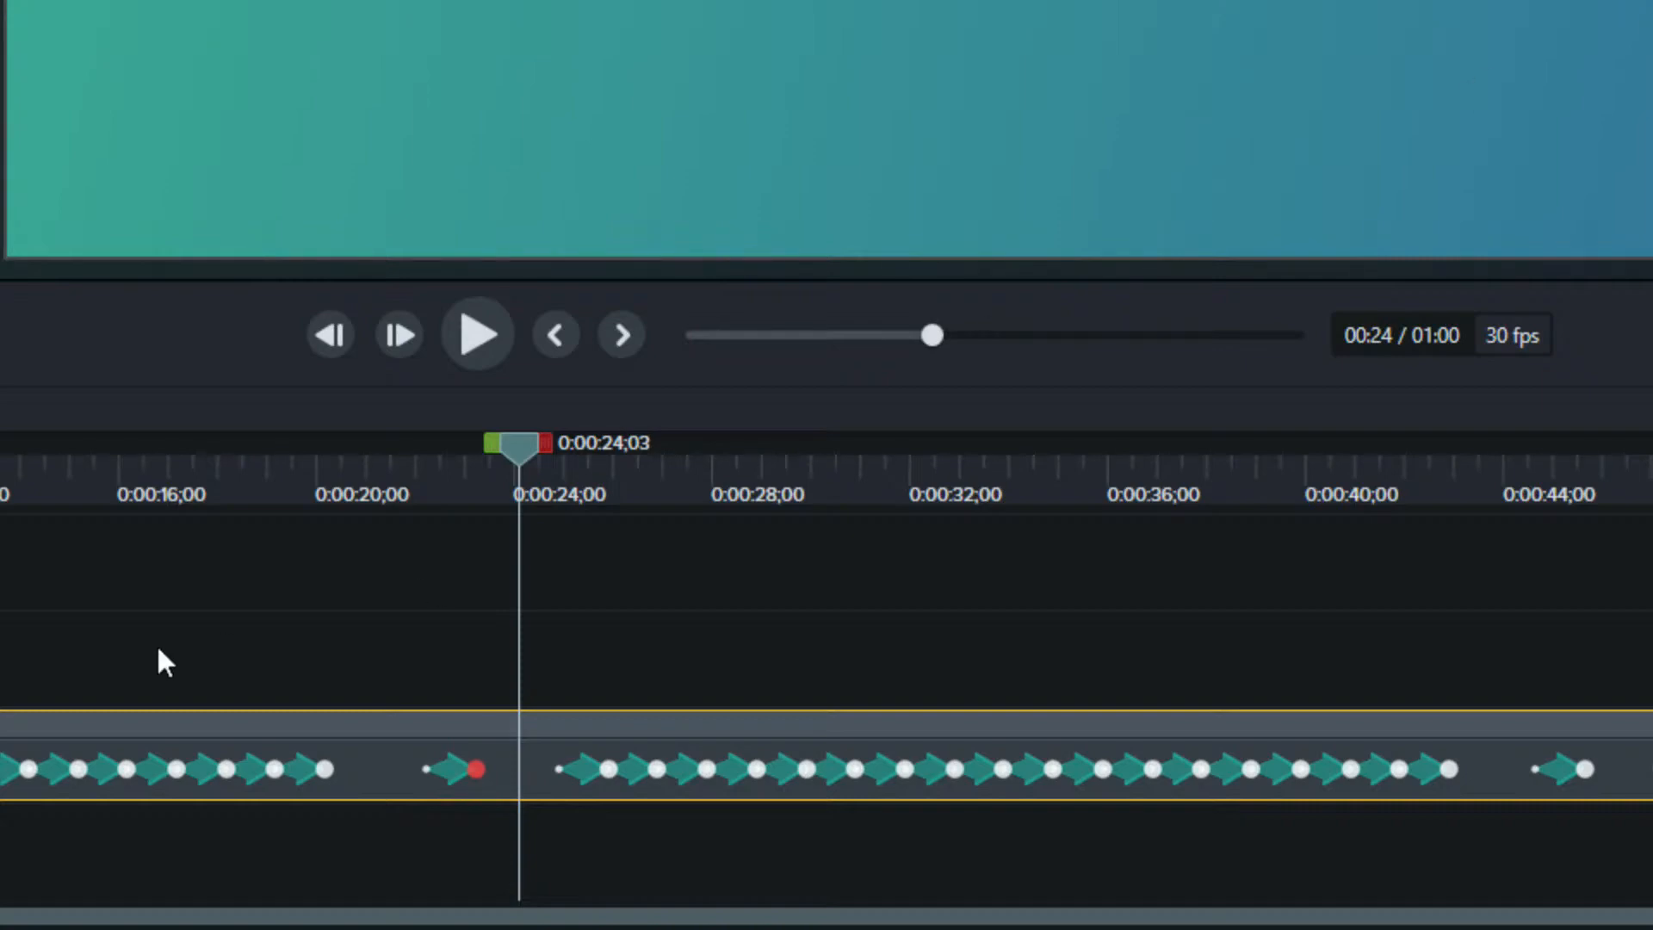
# Split the monitor clip at 0:00:43;22 and 0:00:24;03 to isolate its middle section
pyautogui.moveTo(246, 483); pyautogui.dragTo(757, 515)
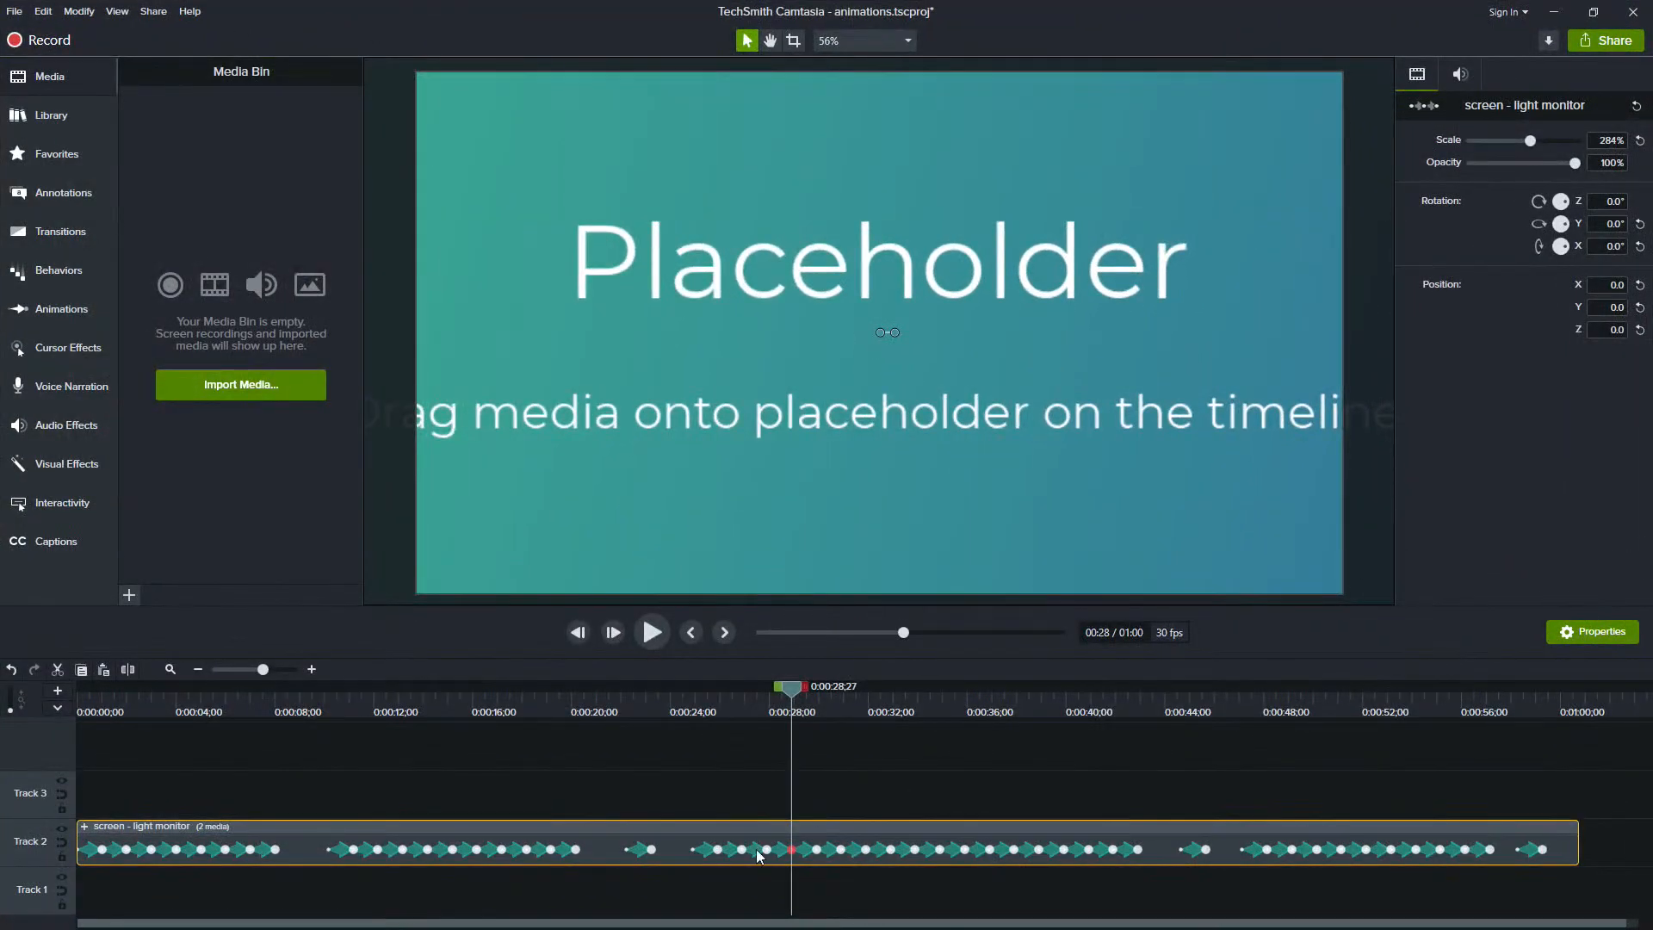
pyautogui.moveTo(696, 700); pyautogui.dragTo(1022, 688)
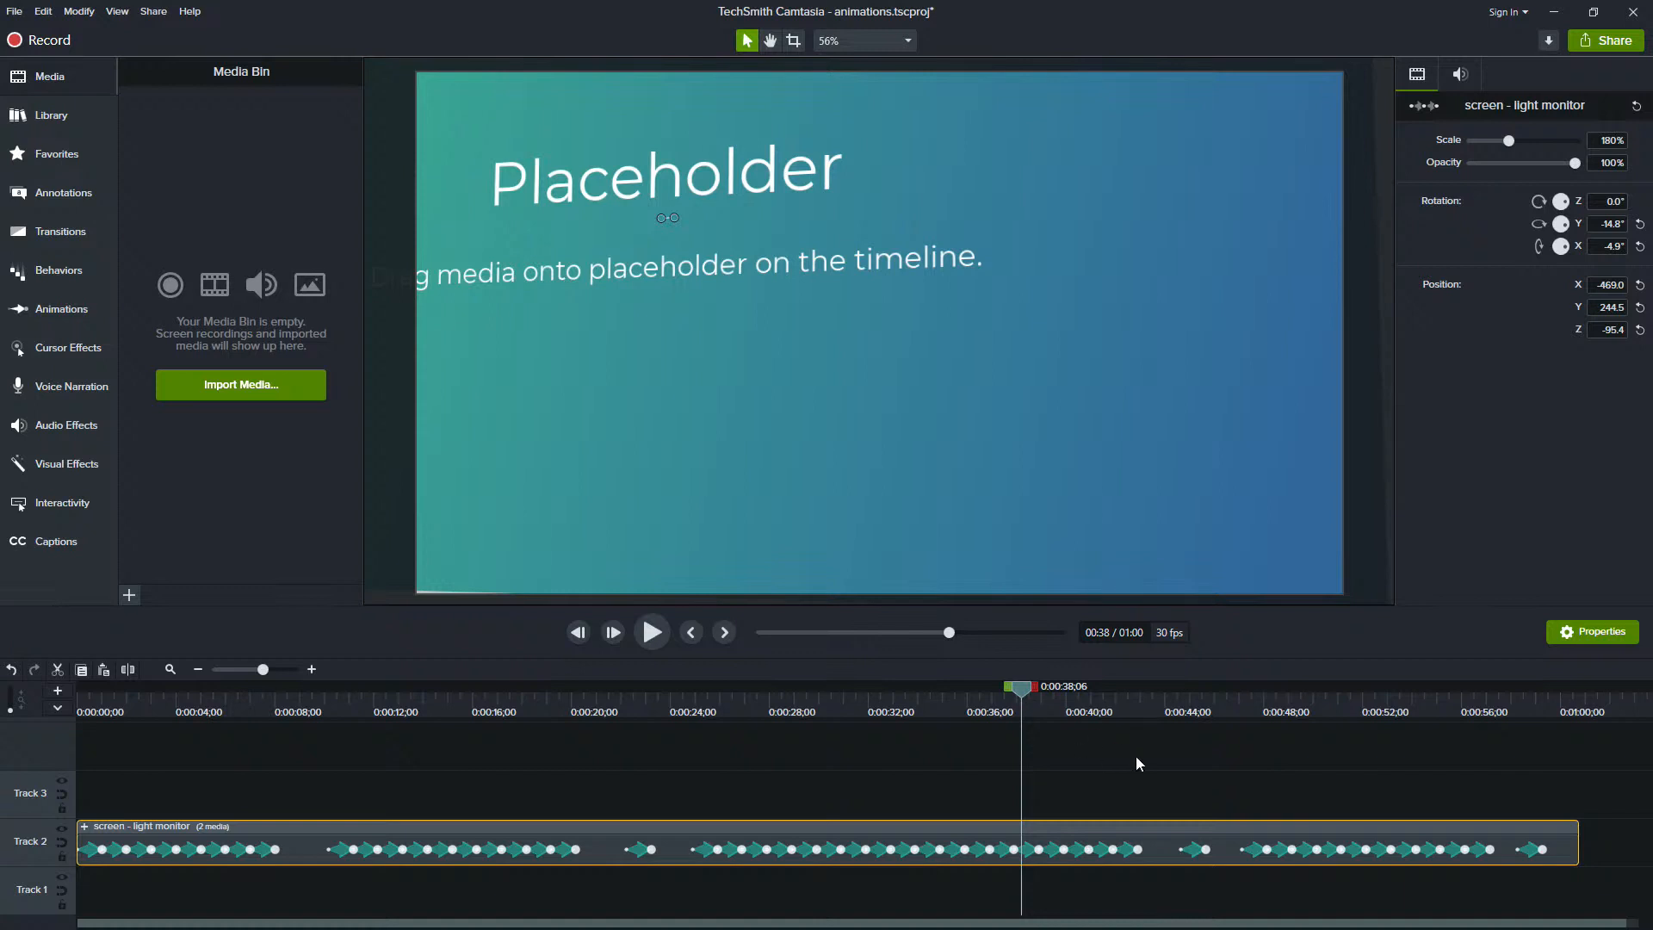
pyautogui.moveTo(1144, 696); pyautogui.dragTo(1159, 695)
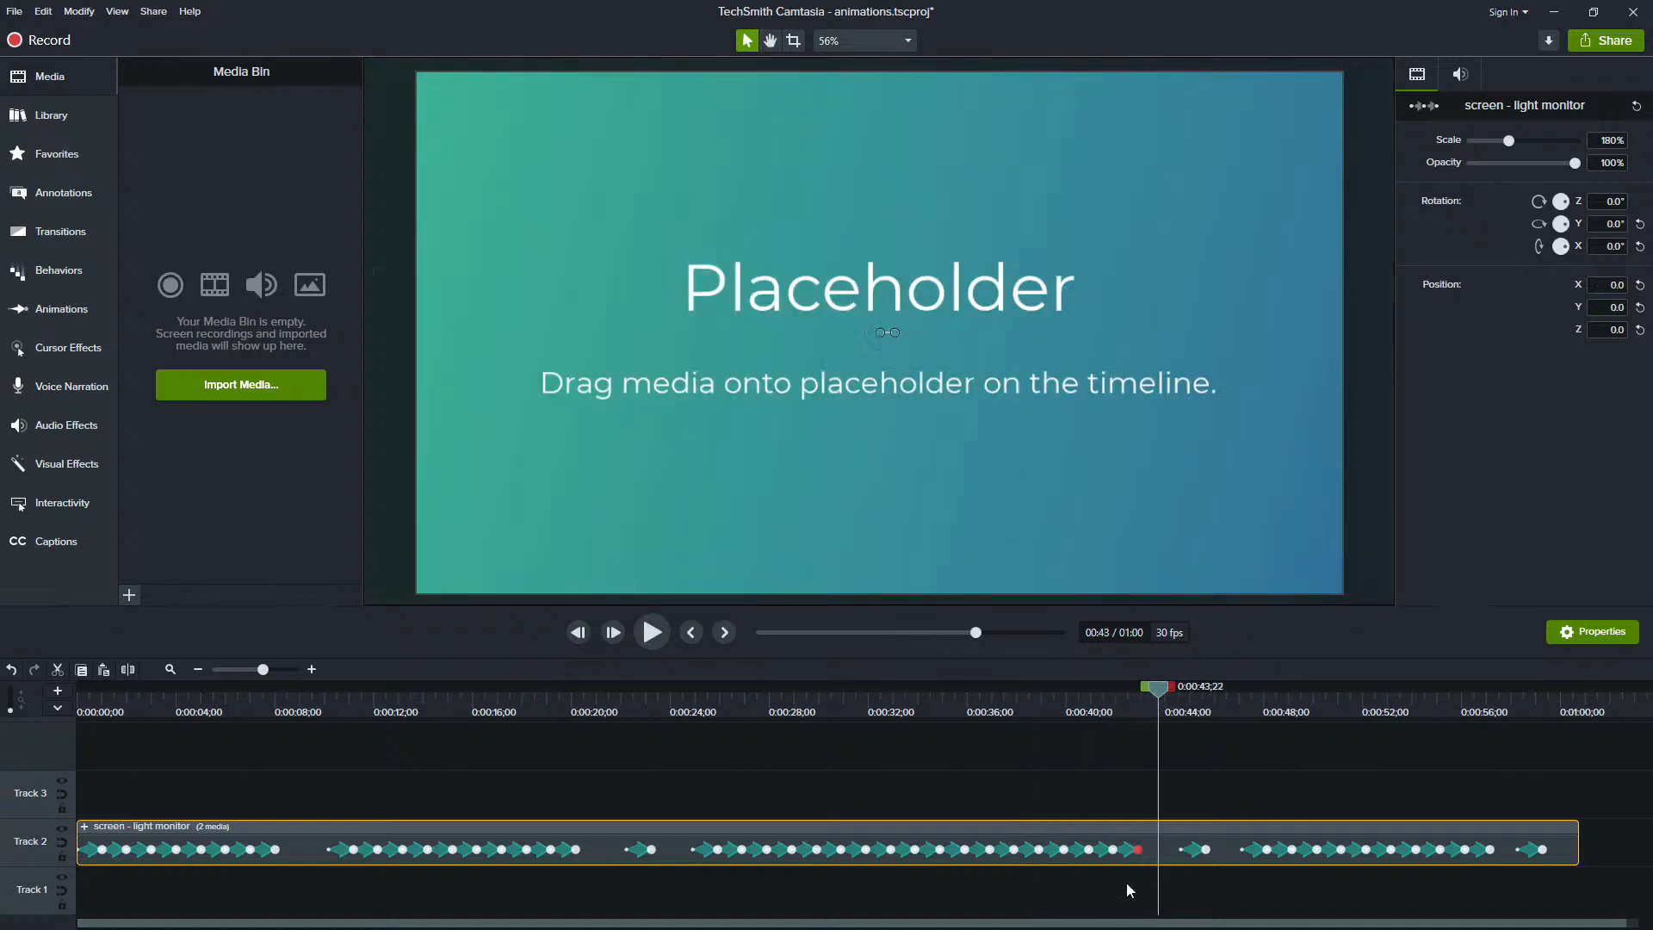
pyautogui.press('s')
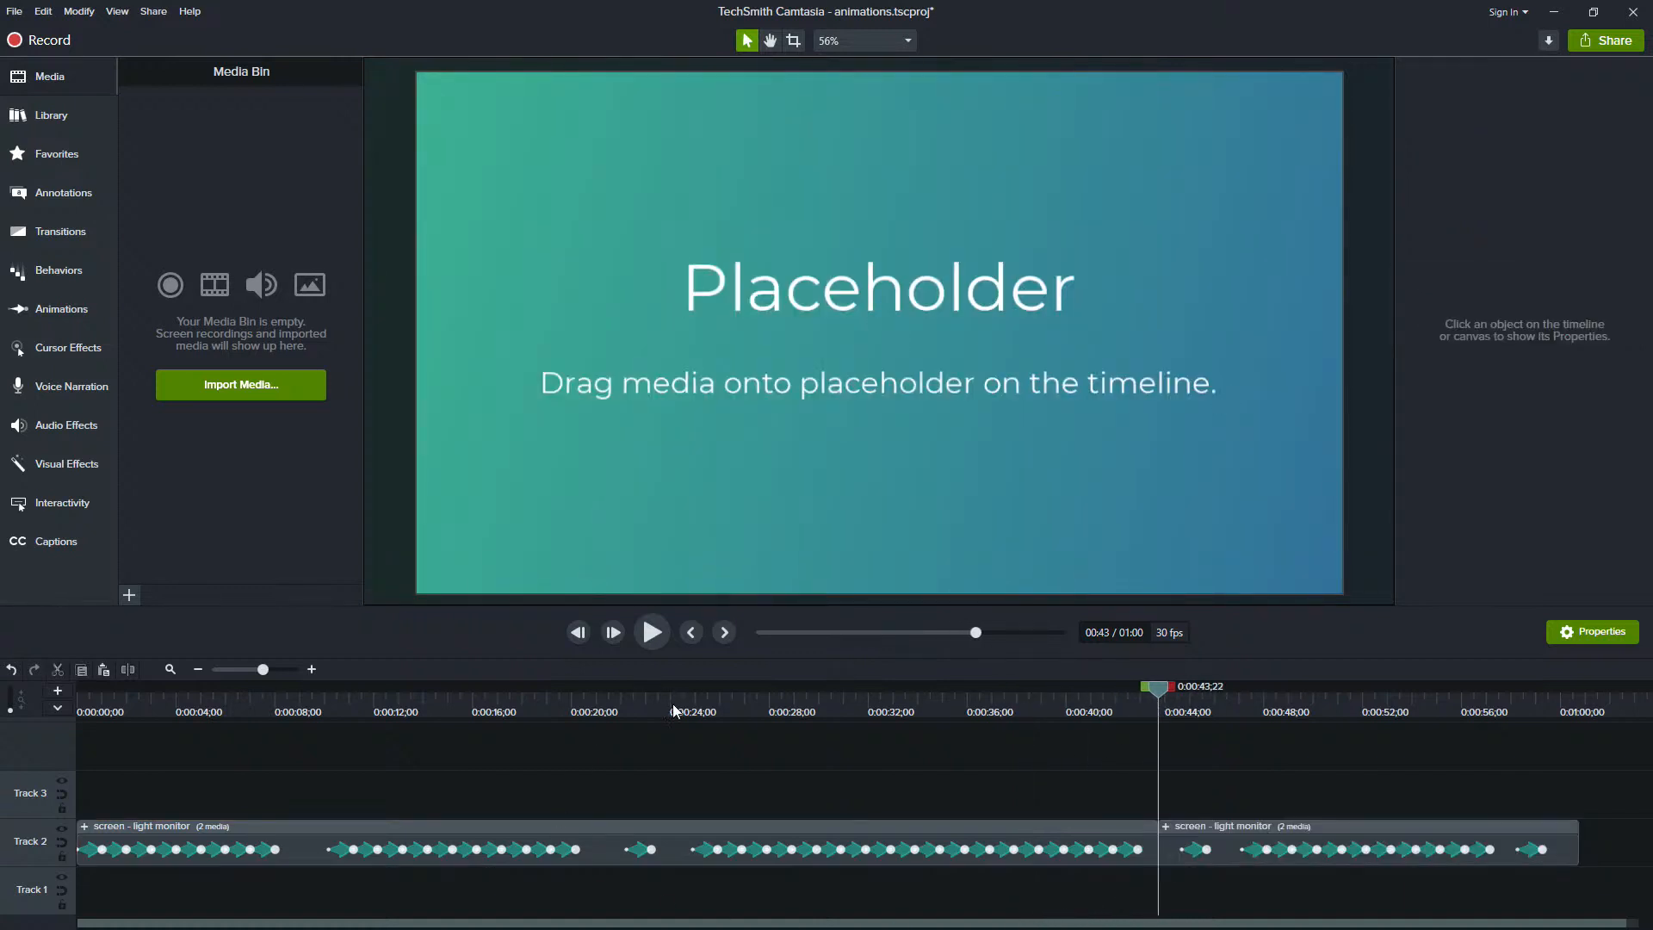
pyautogui.click(672, 771)
pyautogui.click(756, 830)
pyautogui.press('s')
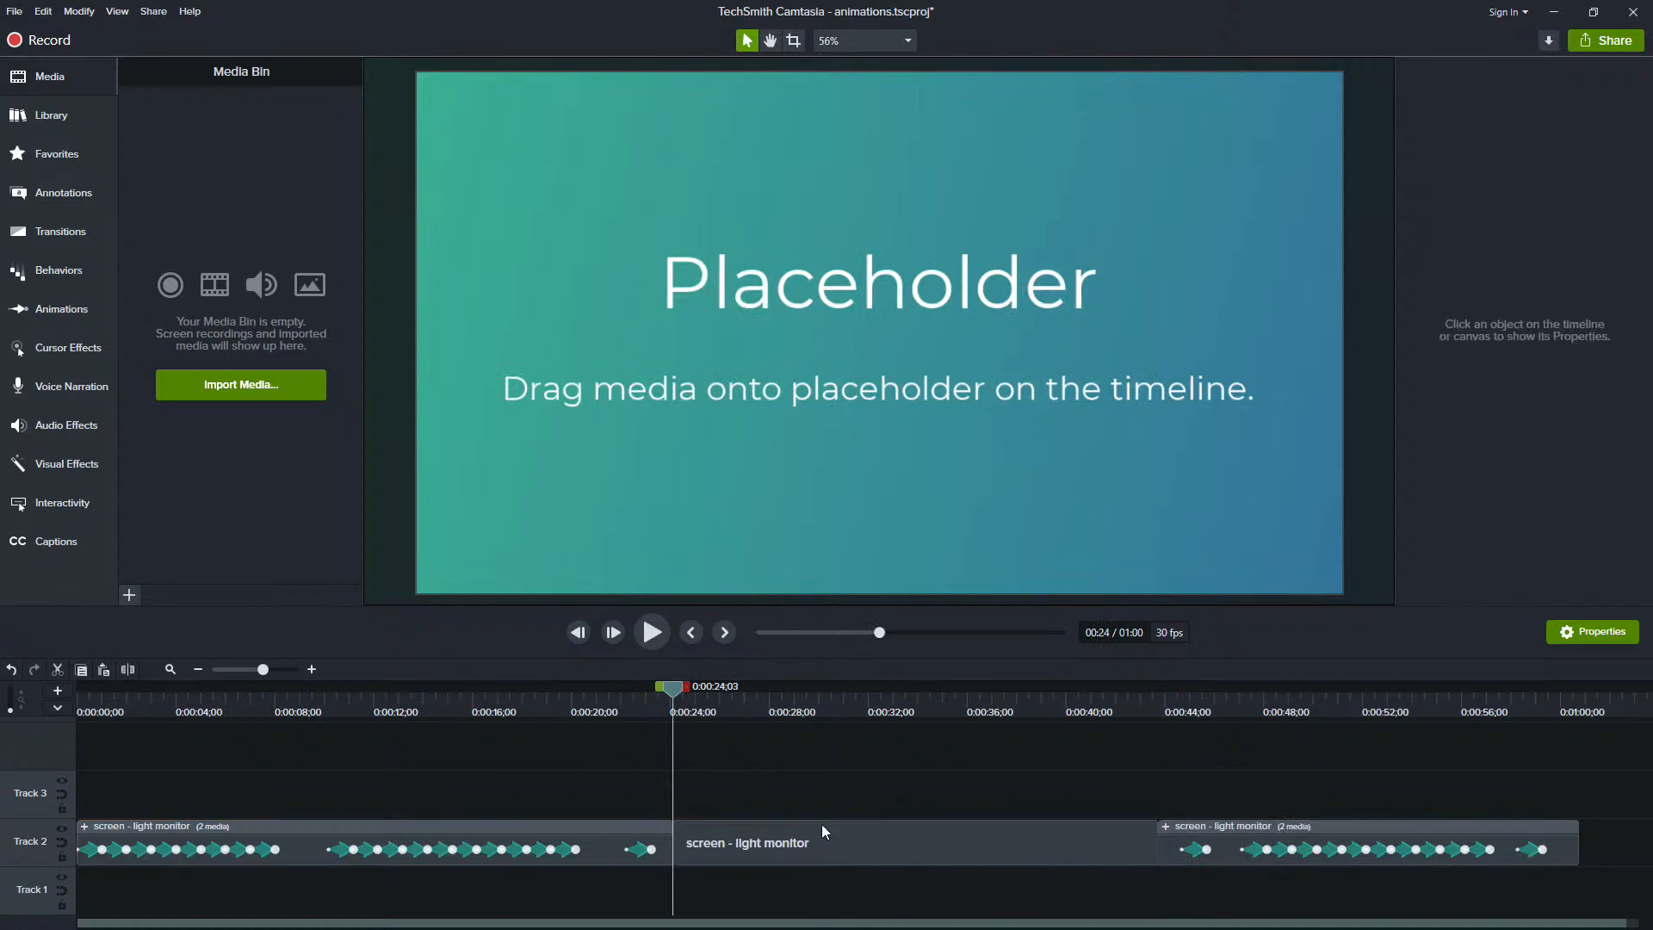
# Set the middle monitor clip's scale to 150% at 0:00:40;27
pyautogui.click(852, 848)
pyautogui.click(1045, 705)
pyautogui.click(1088, 702)
pyautogui.doubleClick(1602, 140)
pyautogui.write('150')
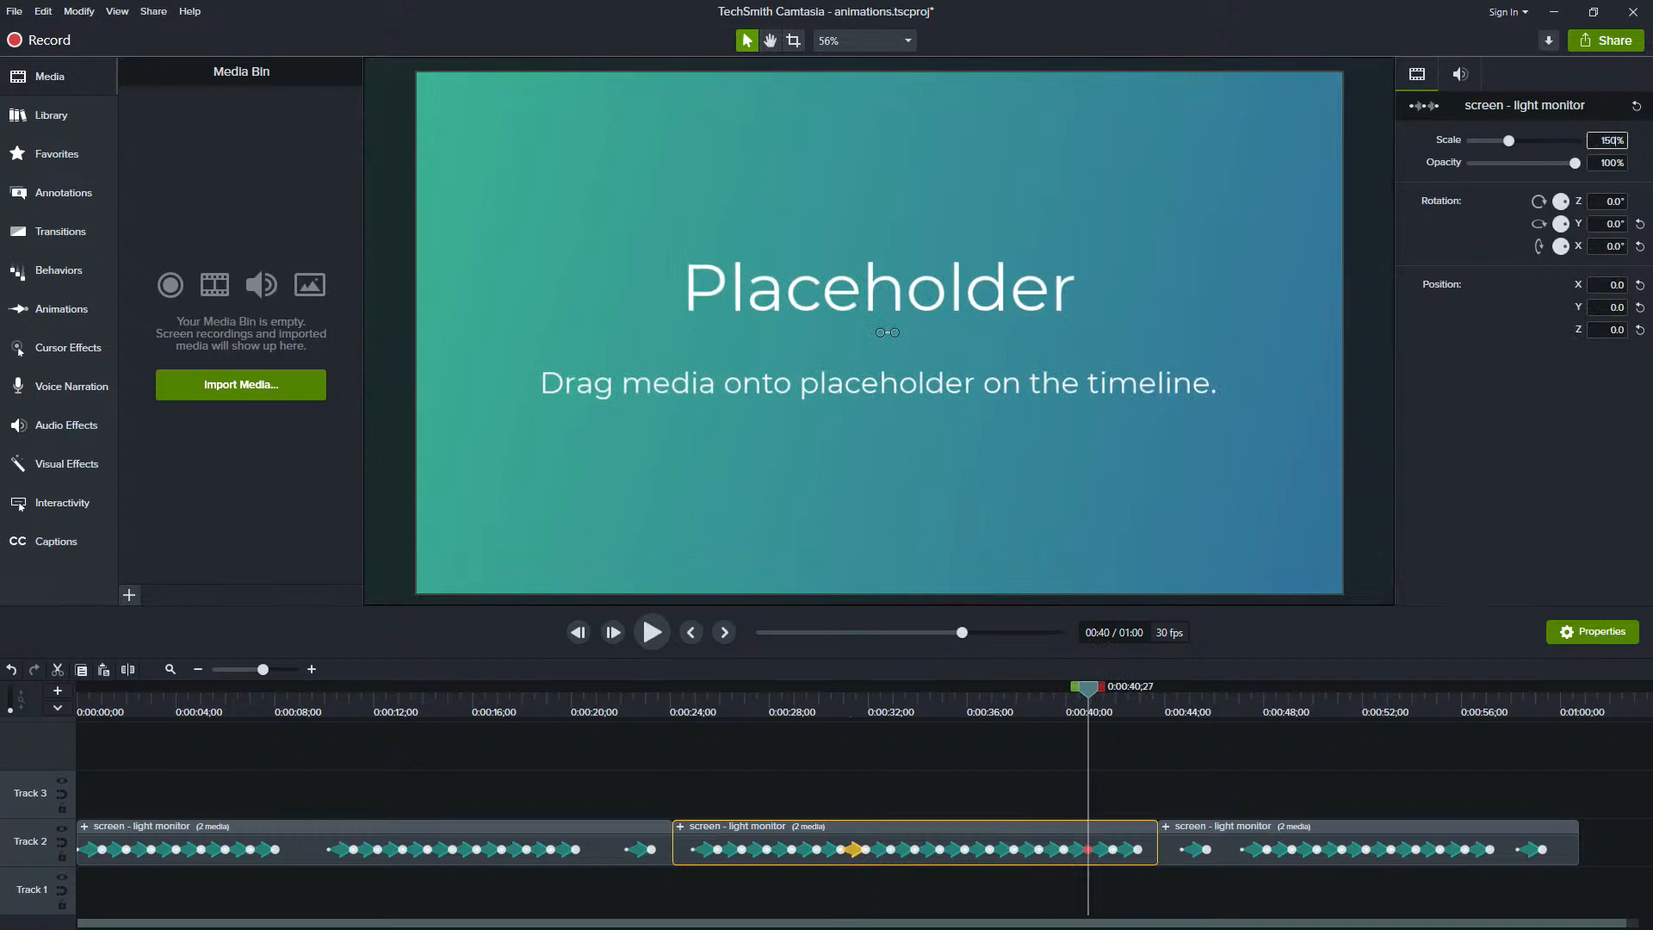
pyautogui.press('Return')
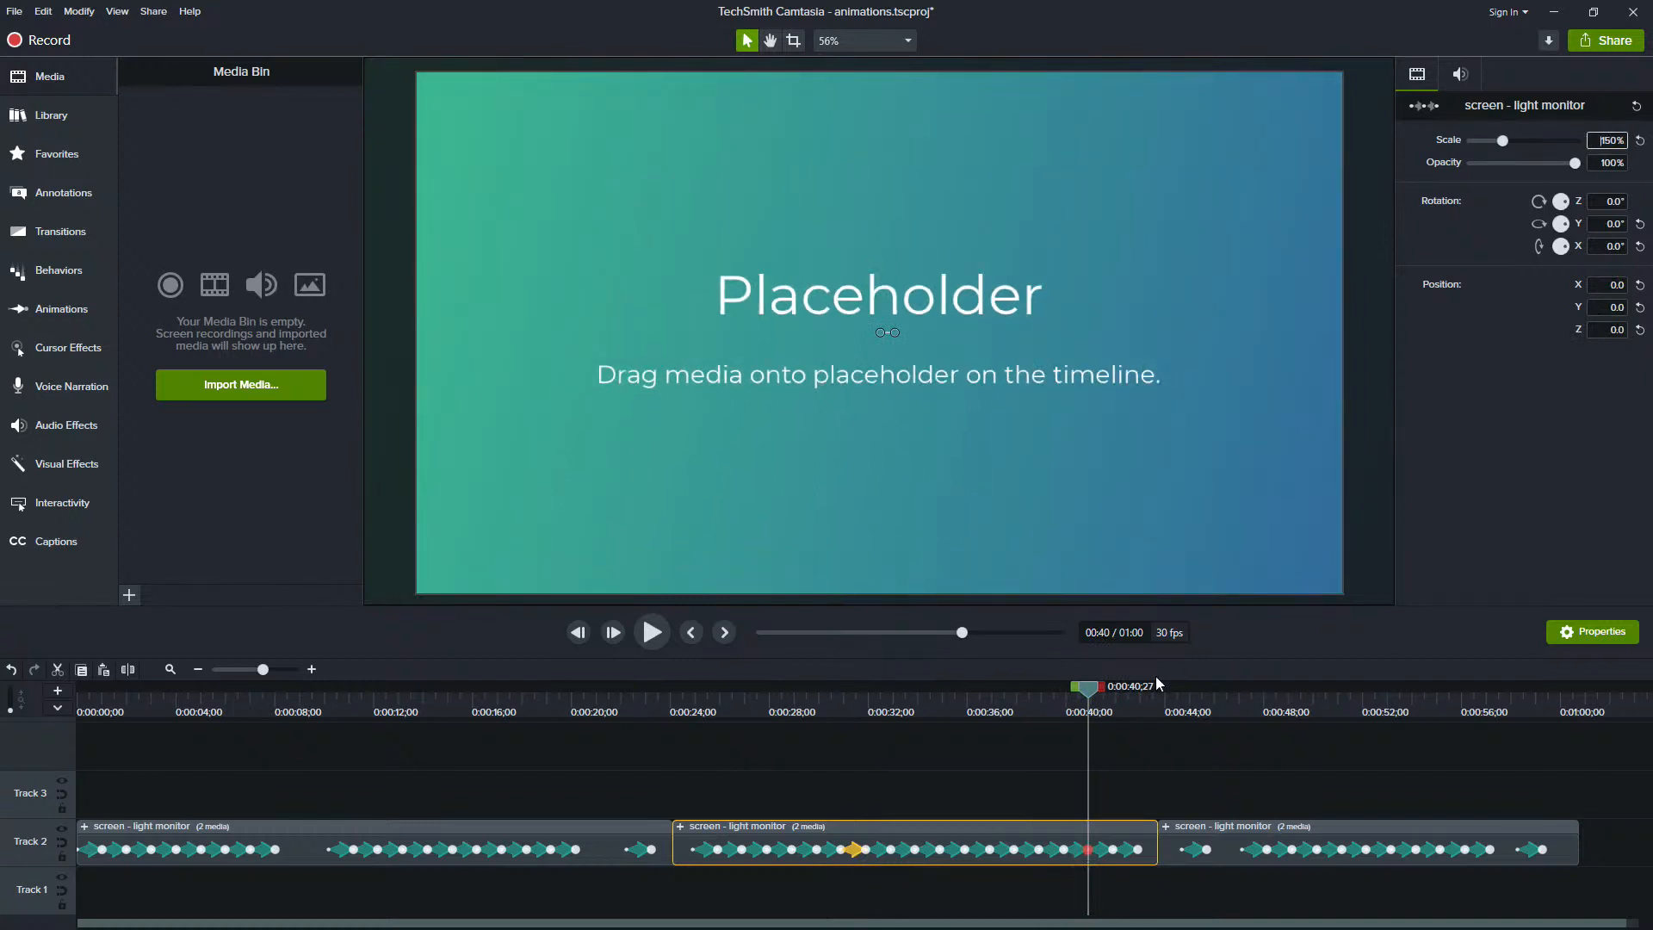
# Try a 150% scale on the middle clip at 0:00:39;27, and undo the individual scale edits
pyautogui.moveTo(1091, 696); pyautogui.dragTo(1067, 696)
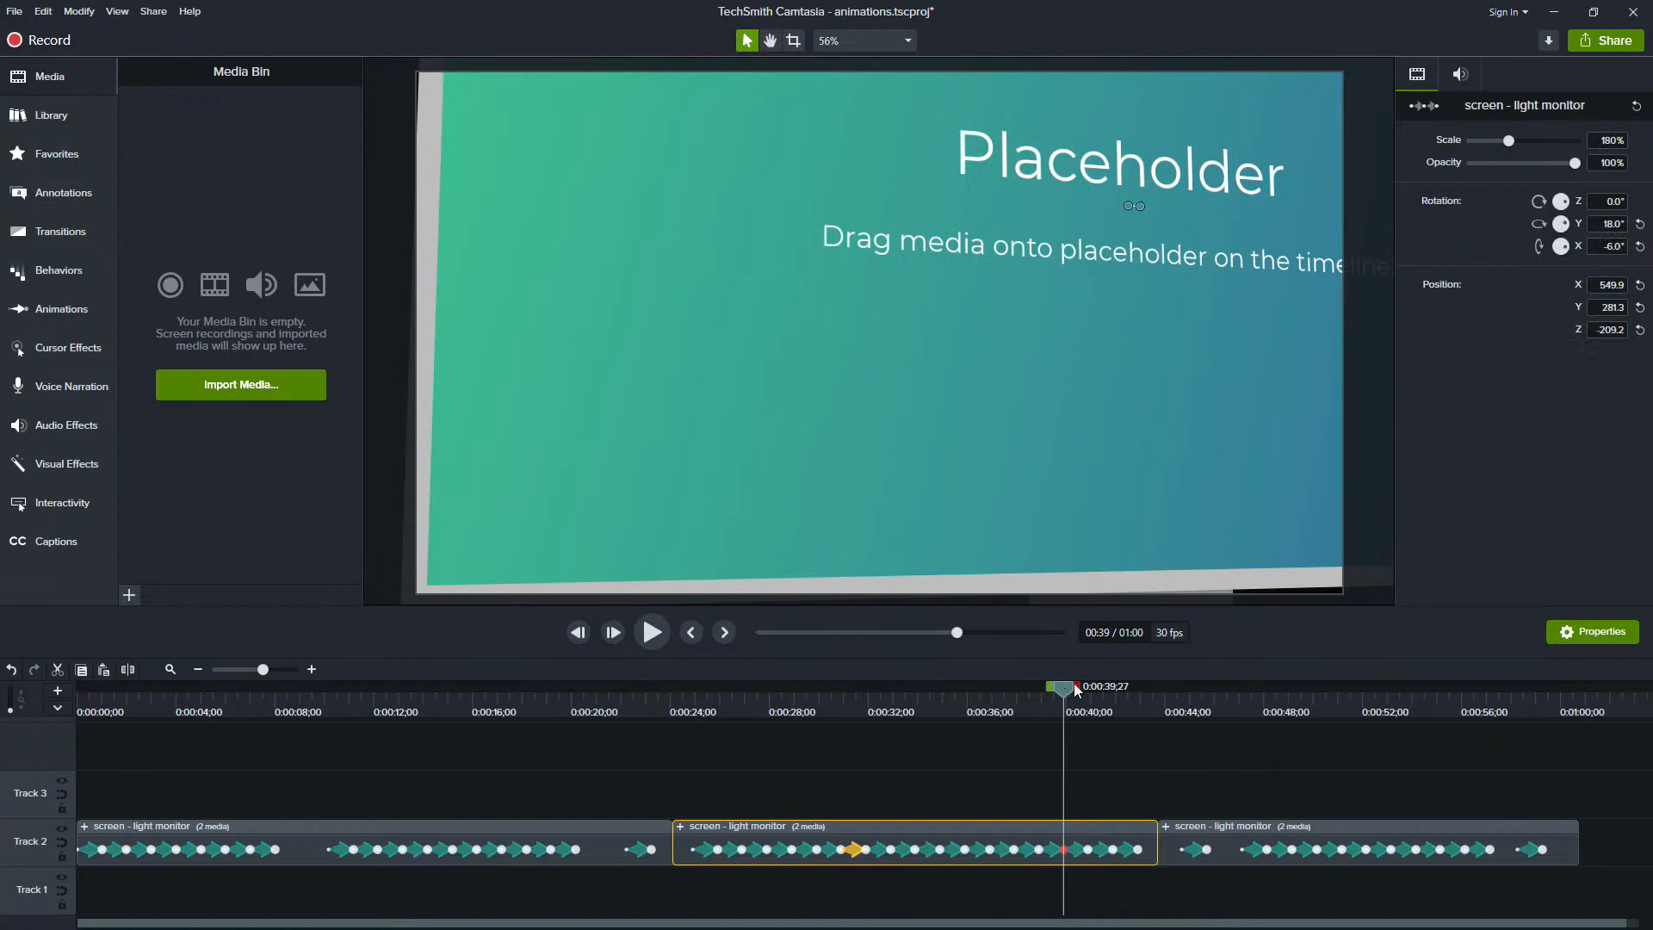
pyautogui.click(1606, 140)
pyautogui.write('150')
pyautogui.press('Return')
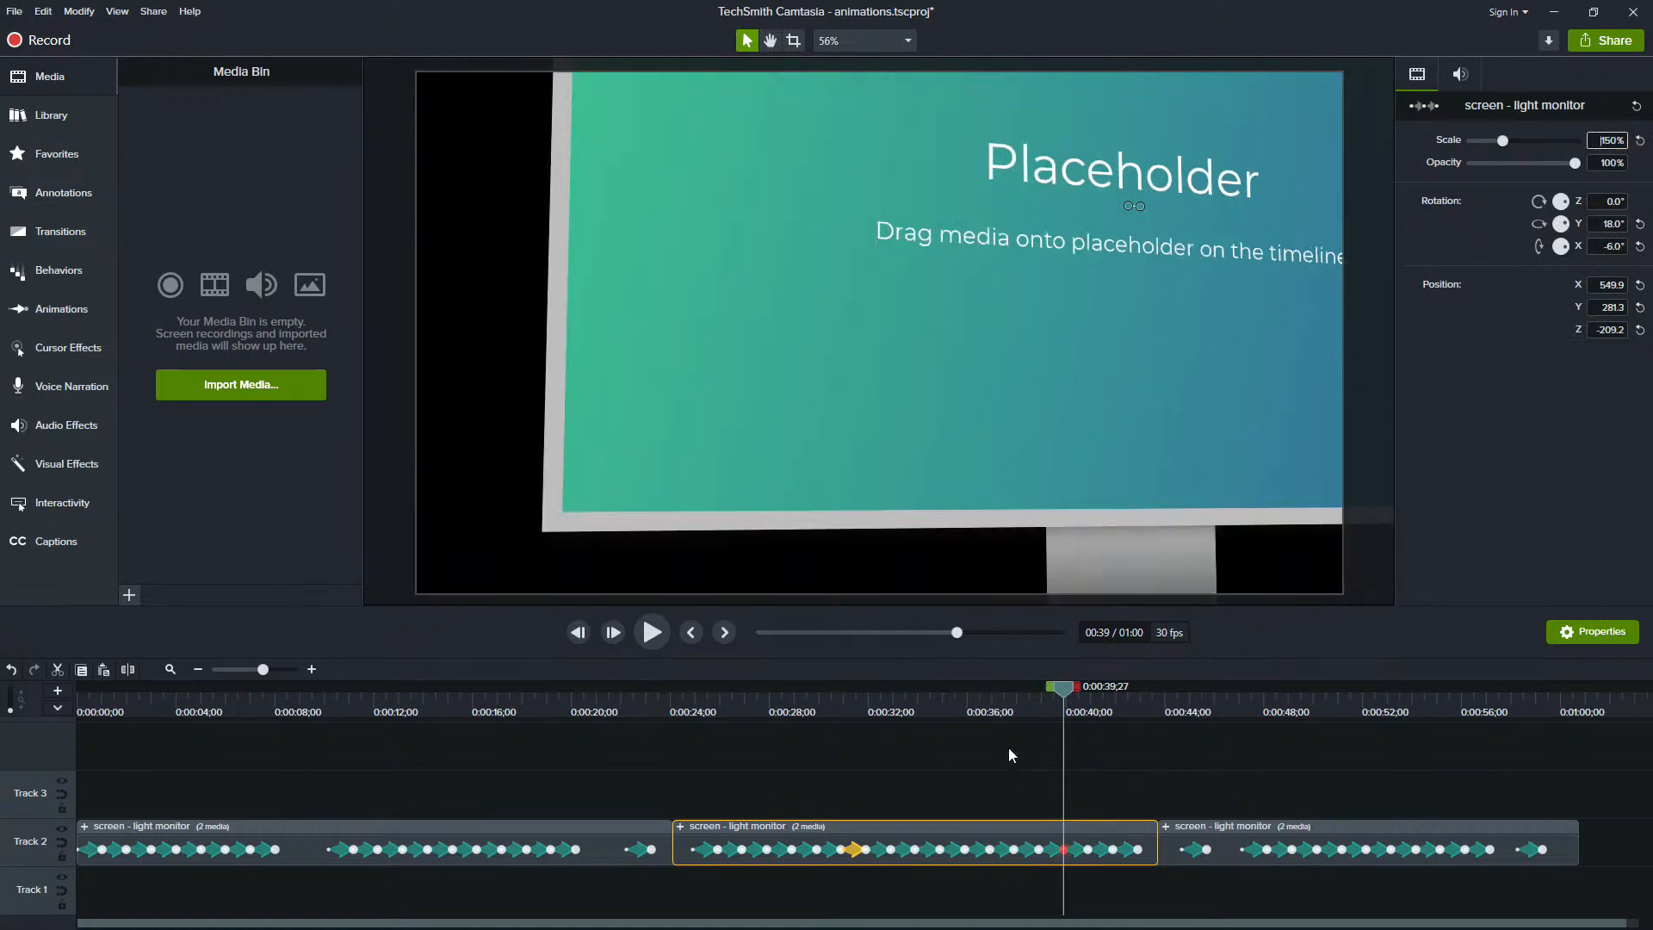
pyautogui.moveTo(1059, 693); pyautogui.dragTo(1039, 693)
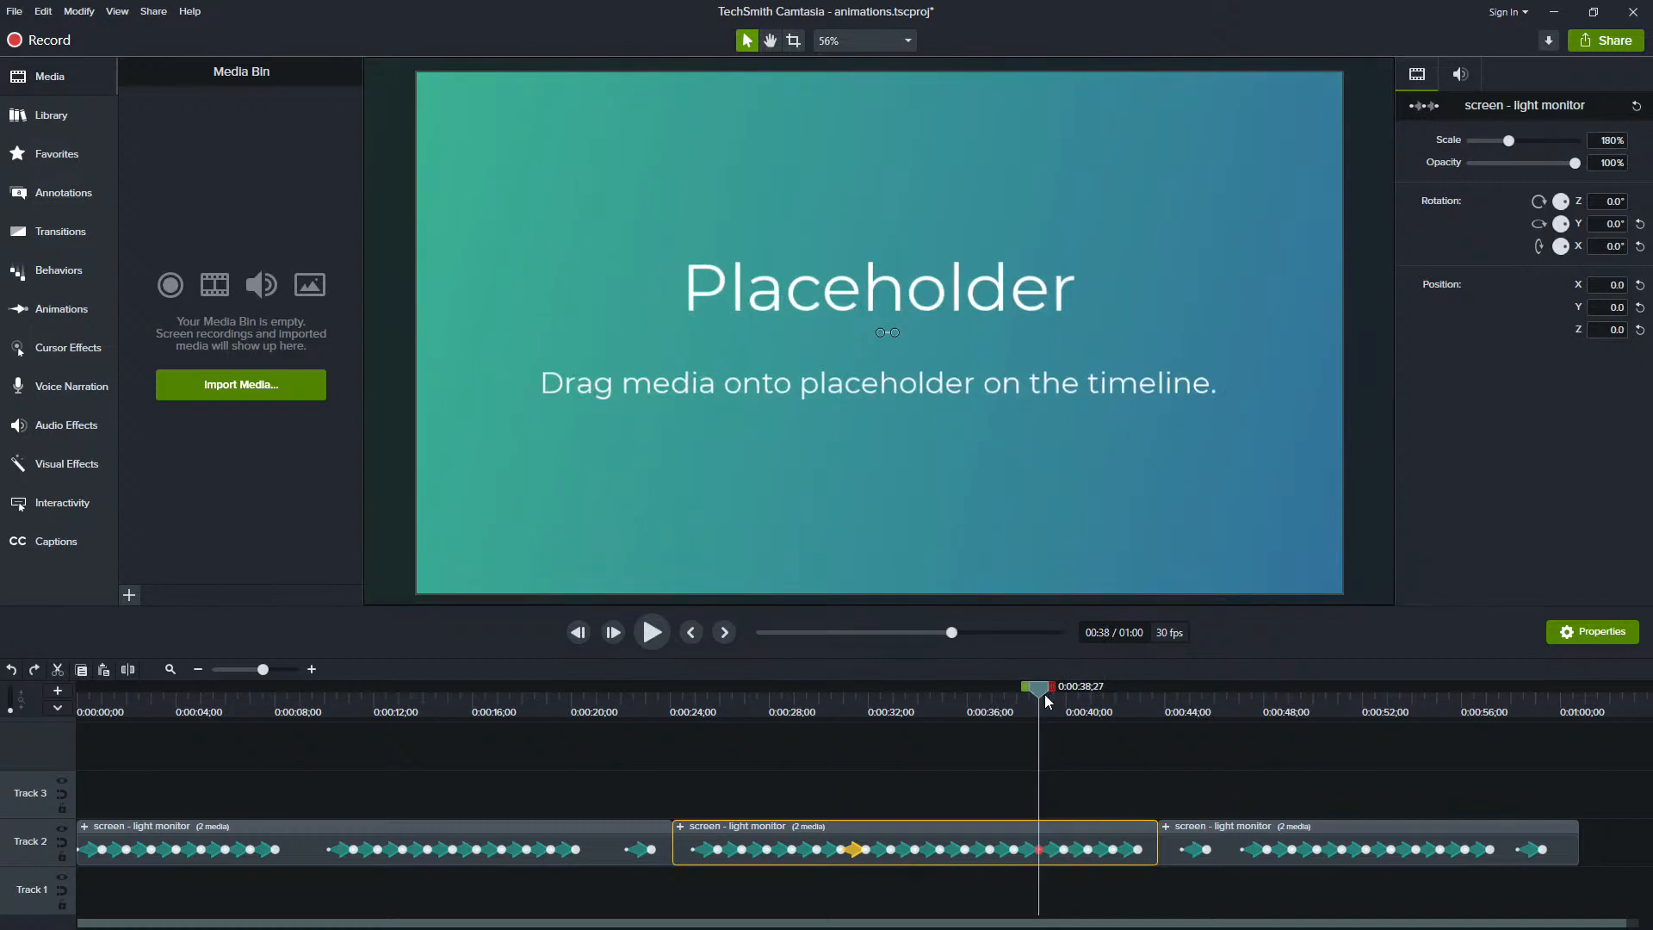
pyautogui.hotkey('ctrl', 'z')
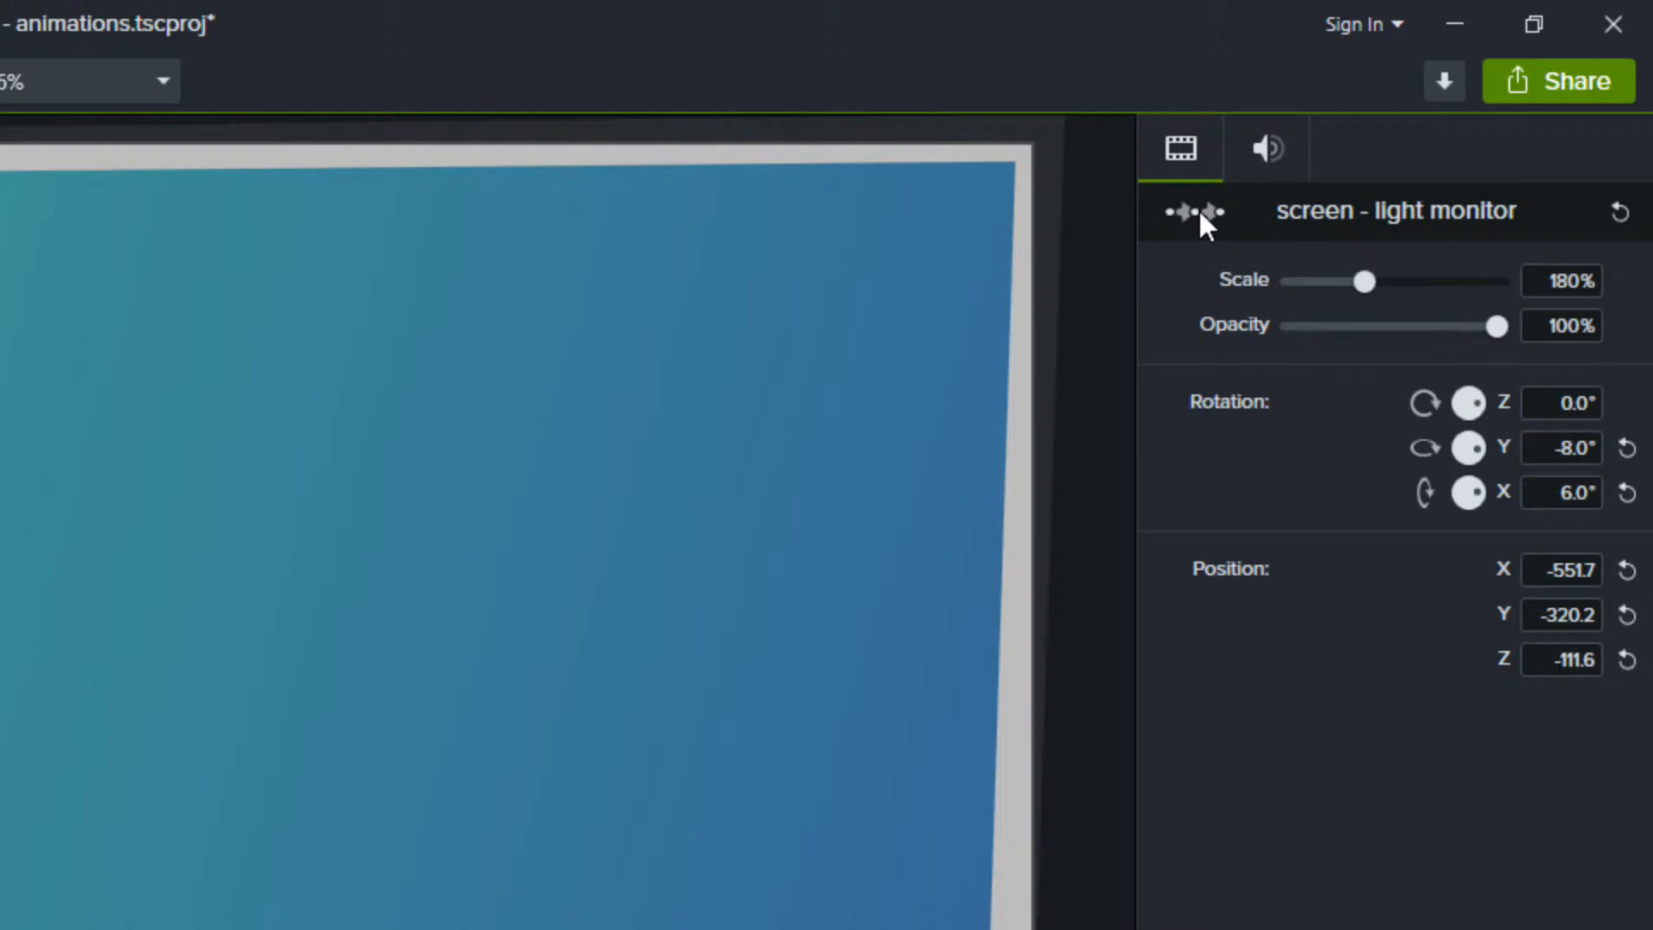
# Enable Edit All Animations mode, check its effect on each of the three clips, and reselect the middle one
pyautogui.click(1200, 214)
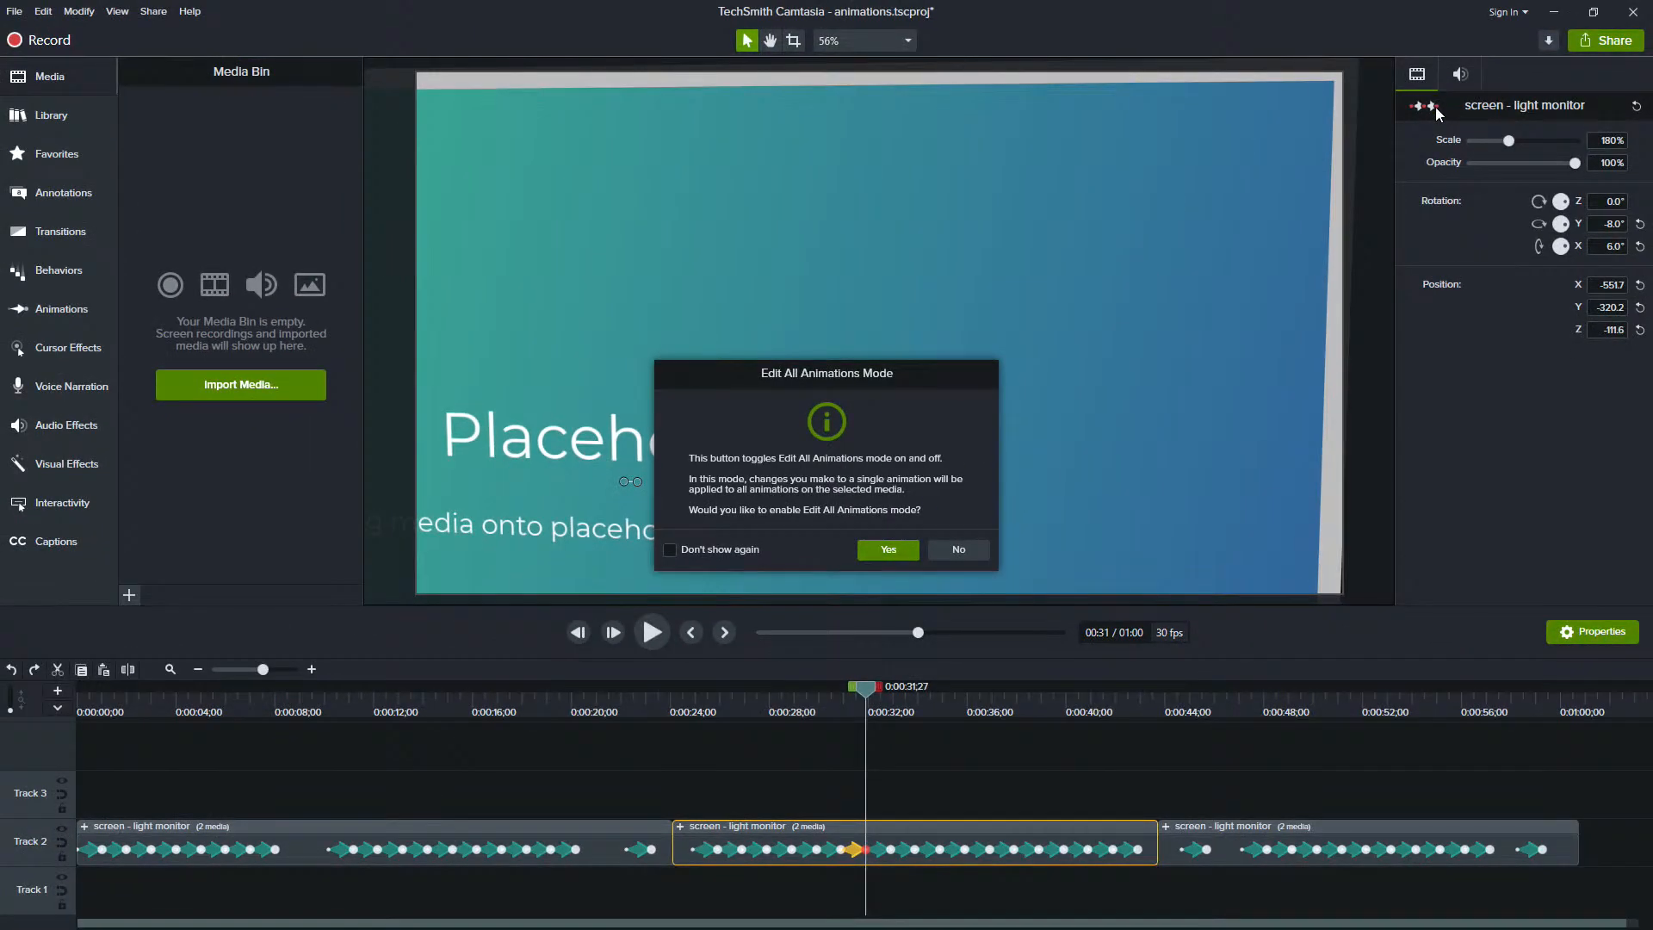
pyautogui.click(889, 550)
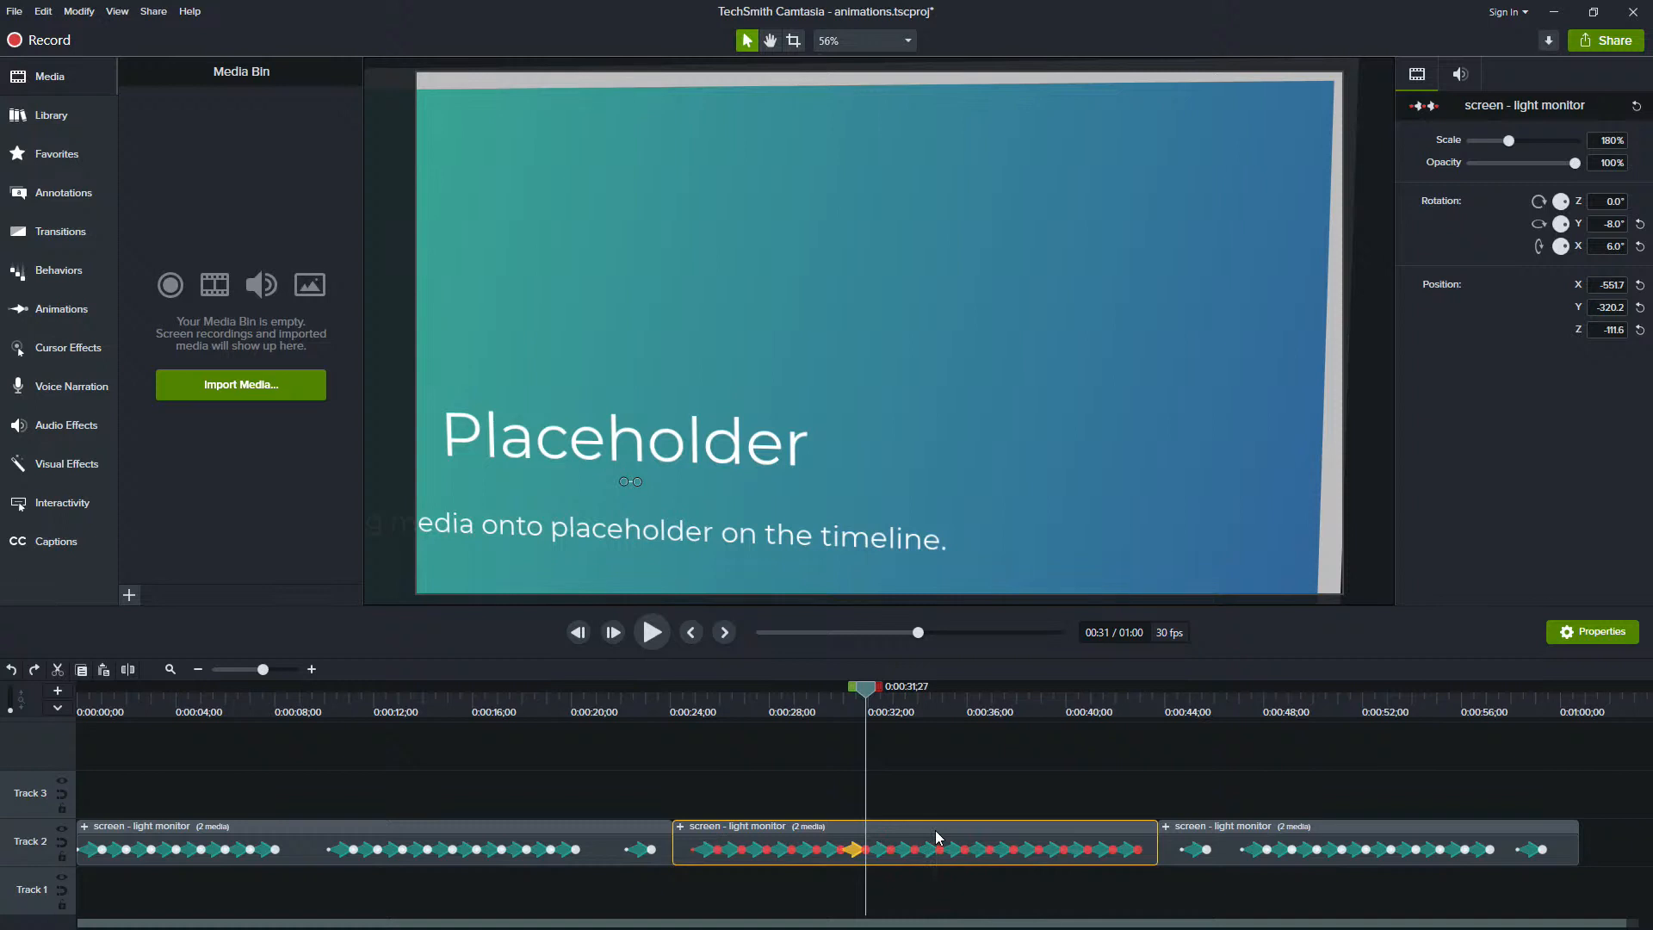
pyautogui.click(1334, 831)
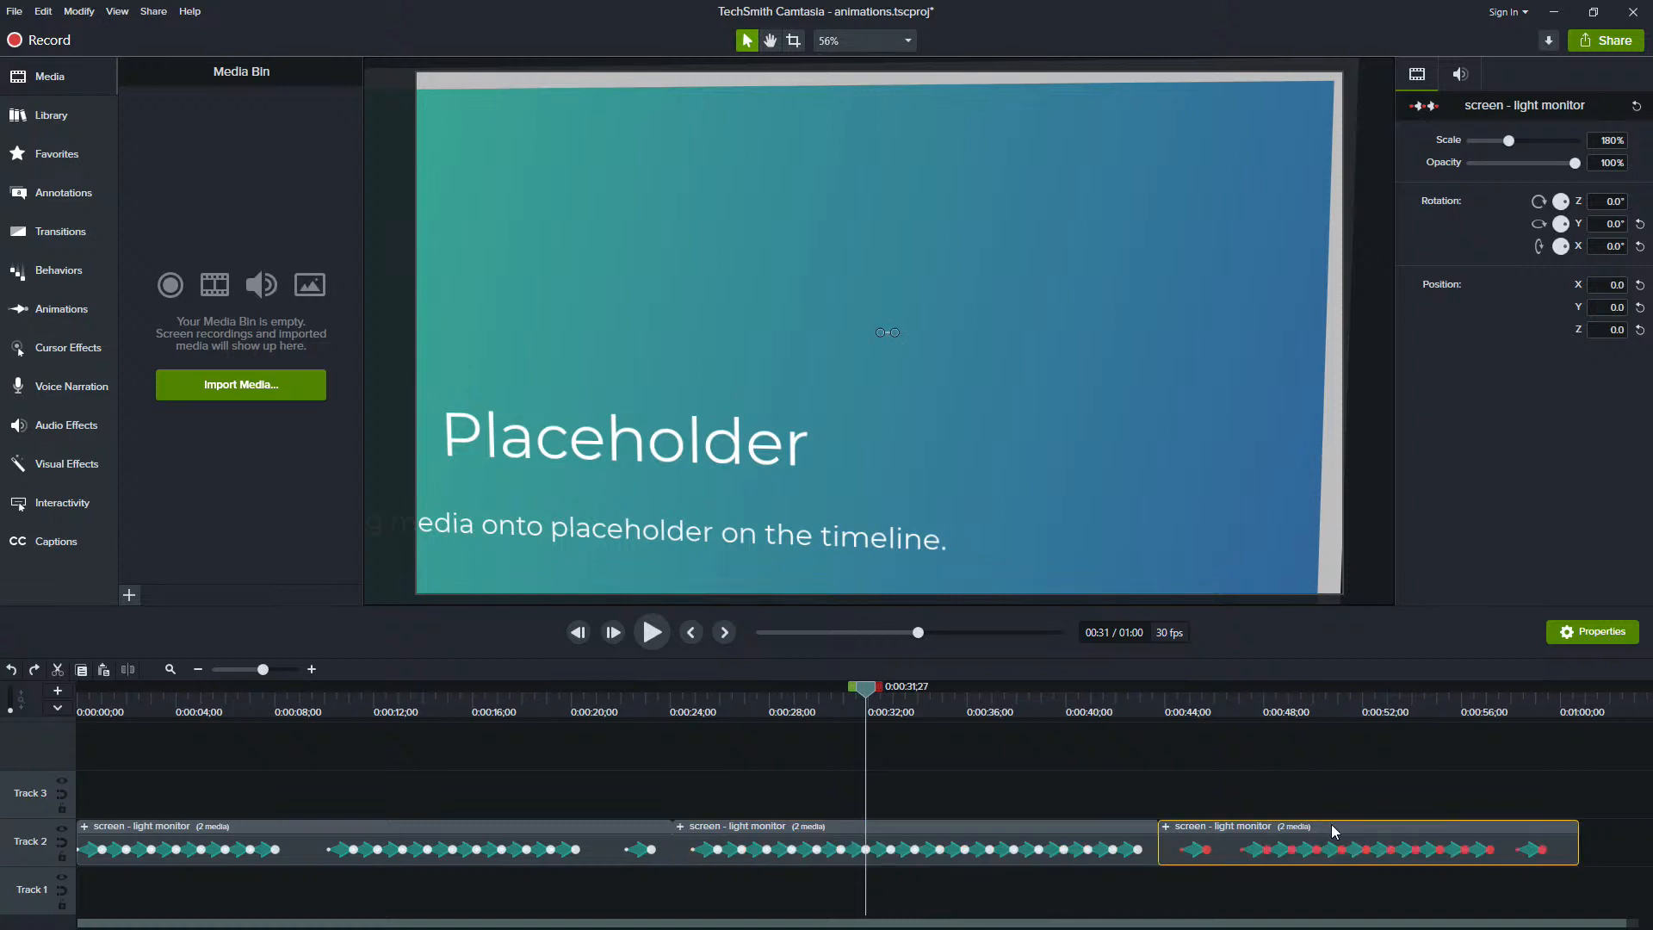
pyautogui.click(583, 840)
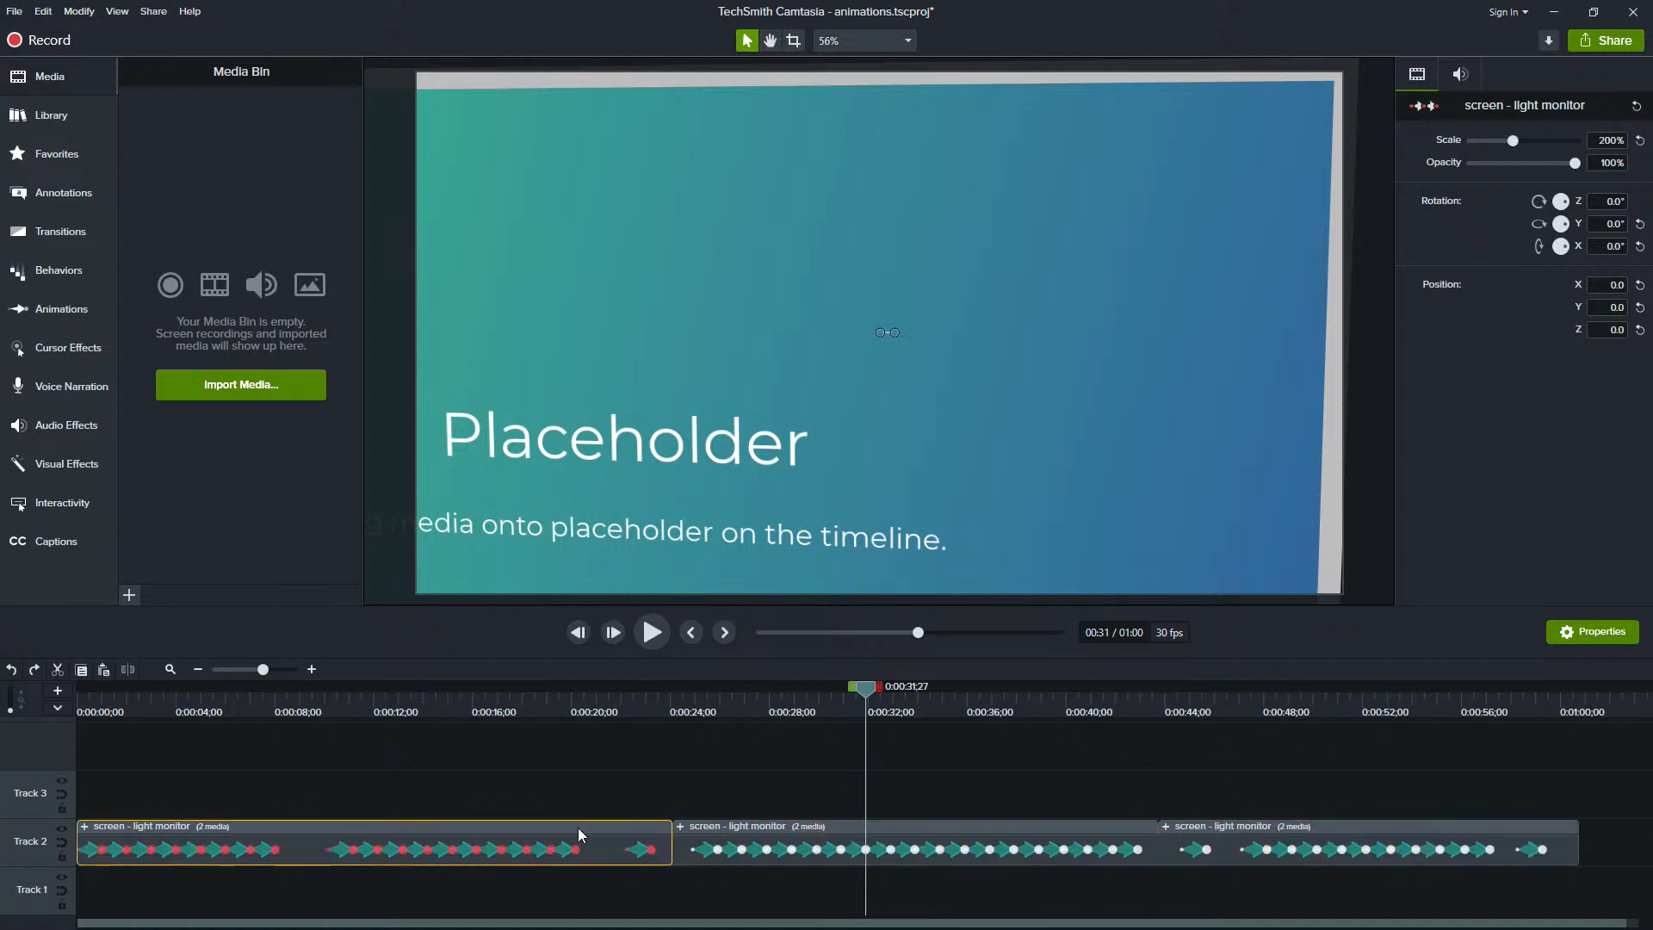
pyautogui.click(912, 835)
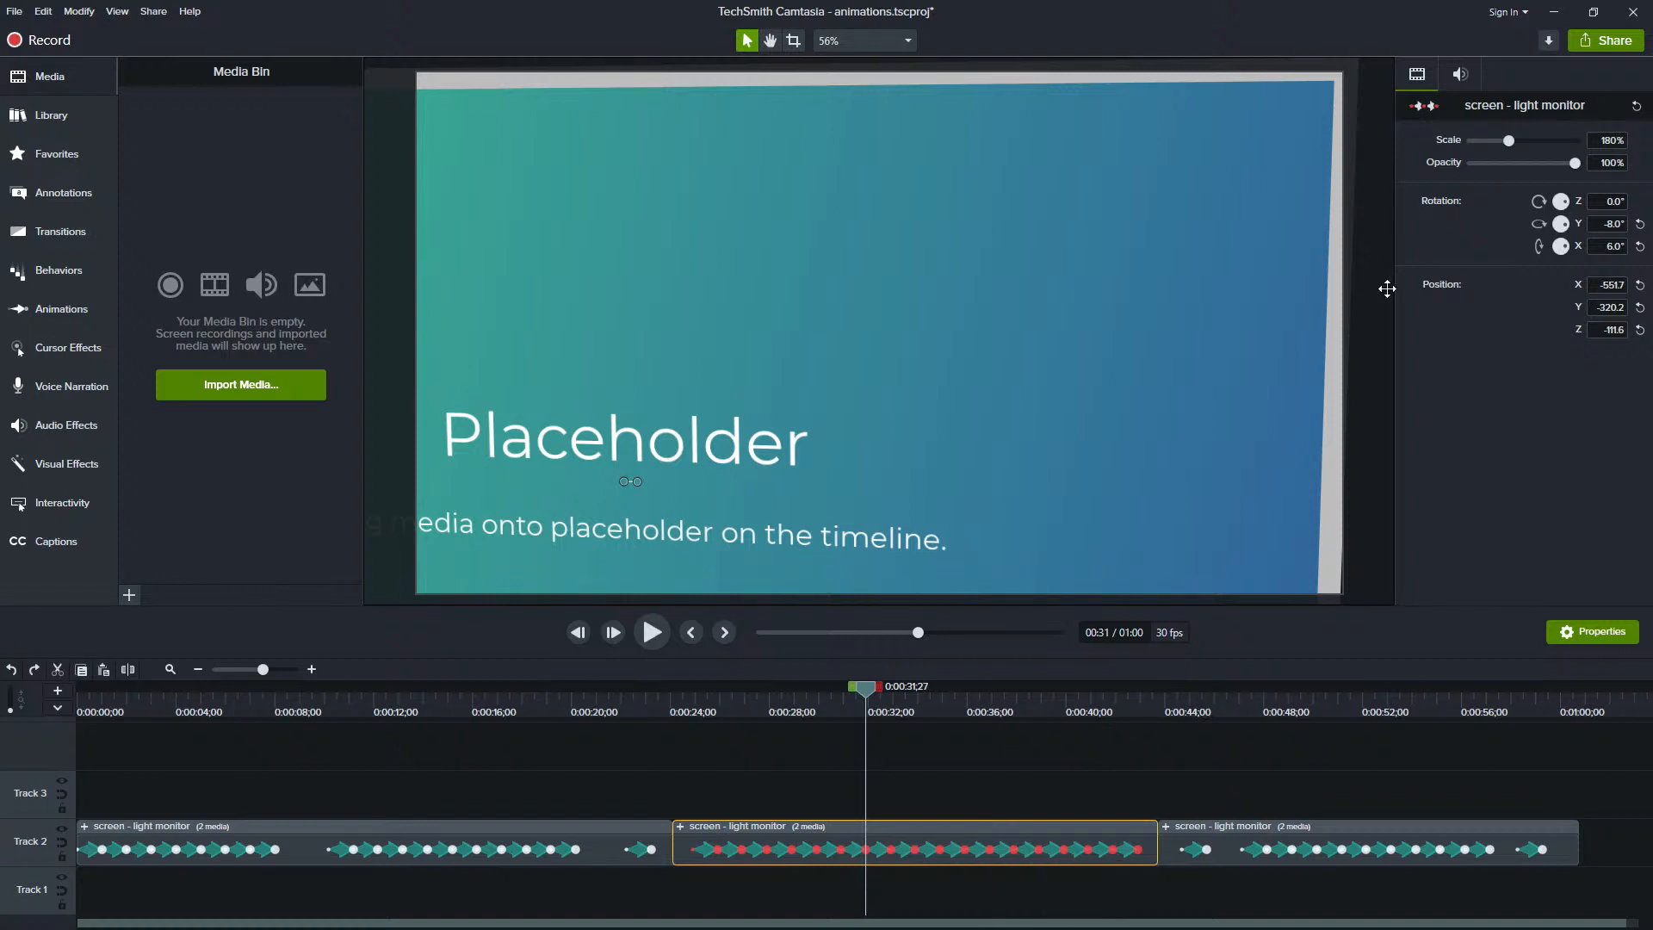
# Set the scale to 150% for all of the middle clip's animations and check the result through to about 42 seconds
pyautogui.click(1603, 141)
pyautogui.write('150')
pyautogui.press('Return')
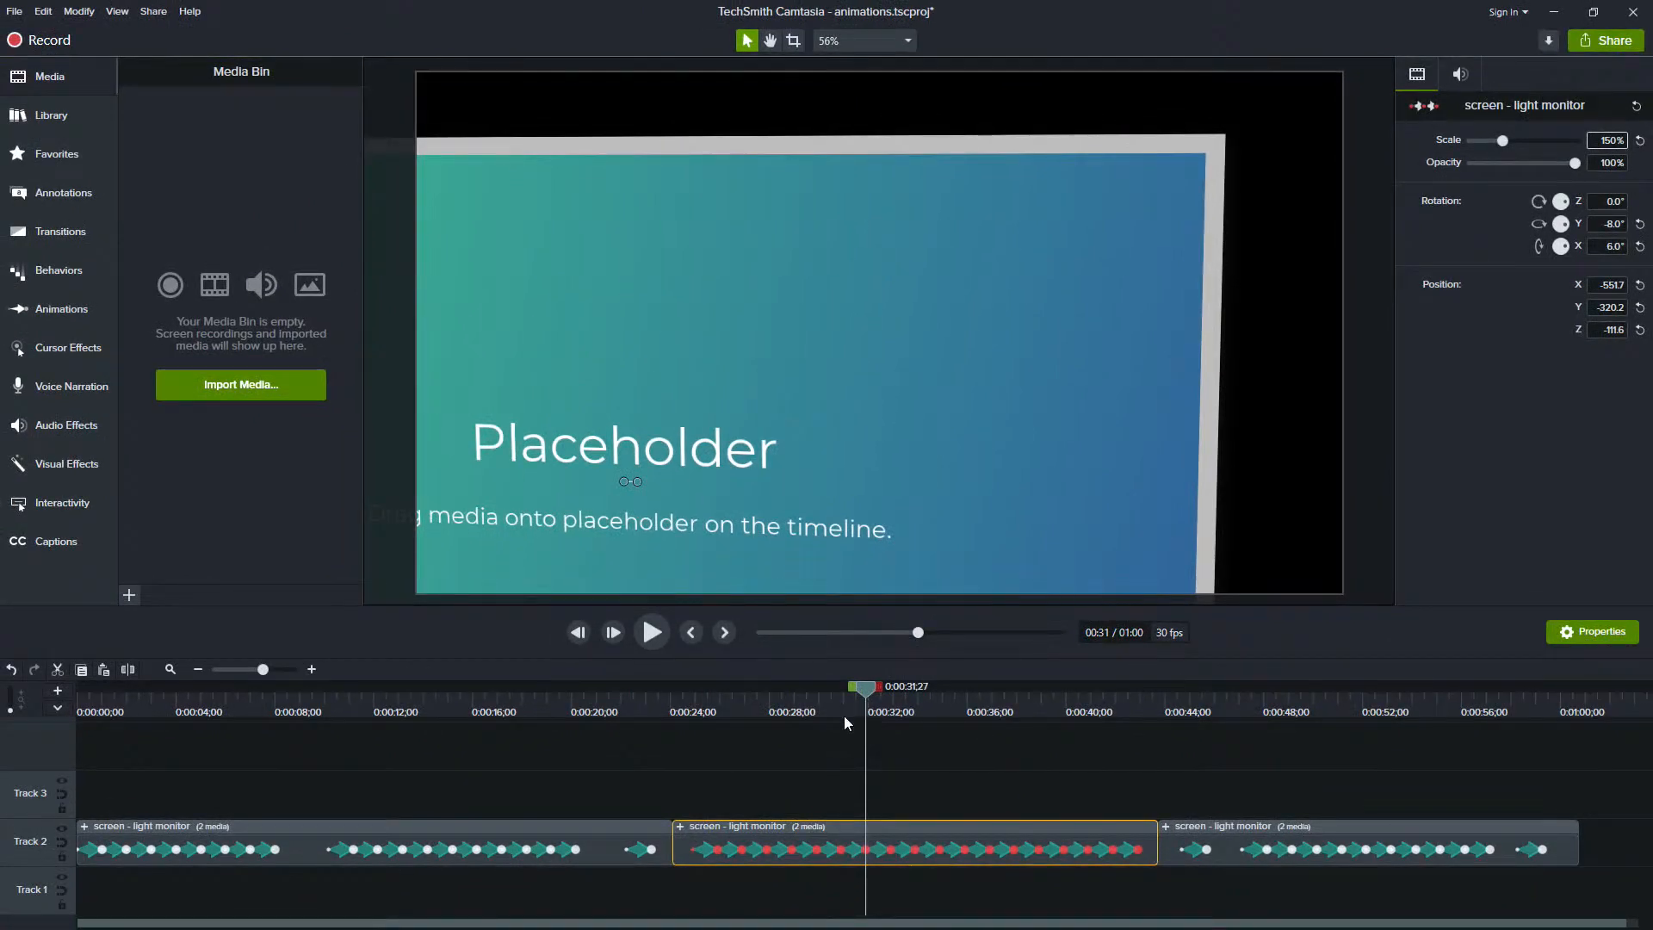
pyautogui.moveTo(869, 685); pyautogui.dragTo(1125, 687)
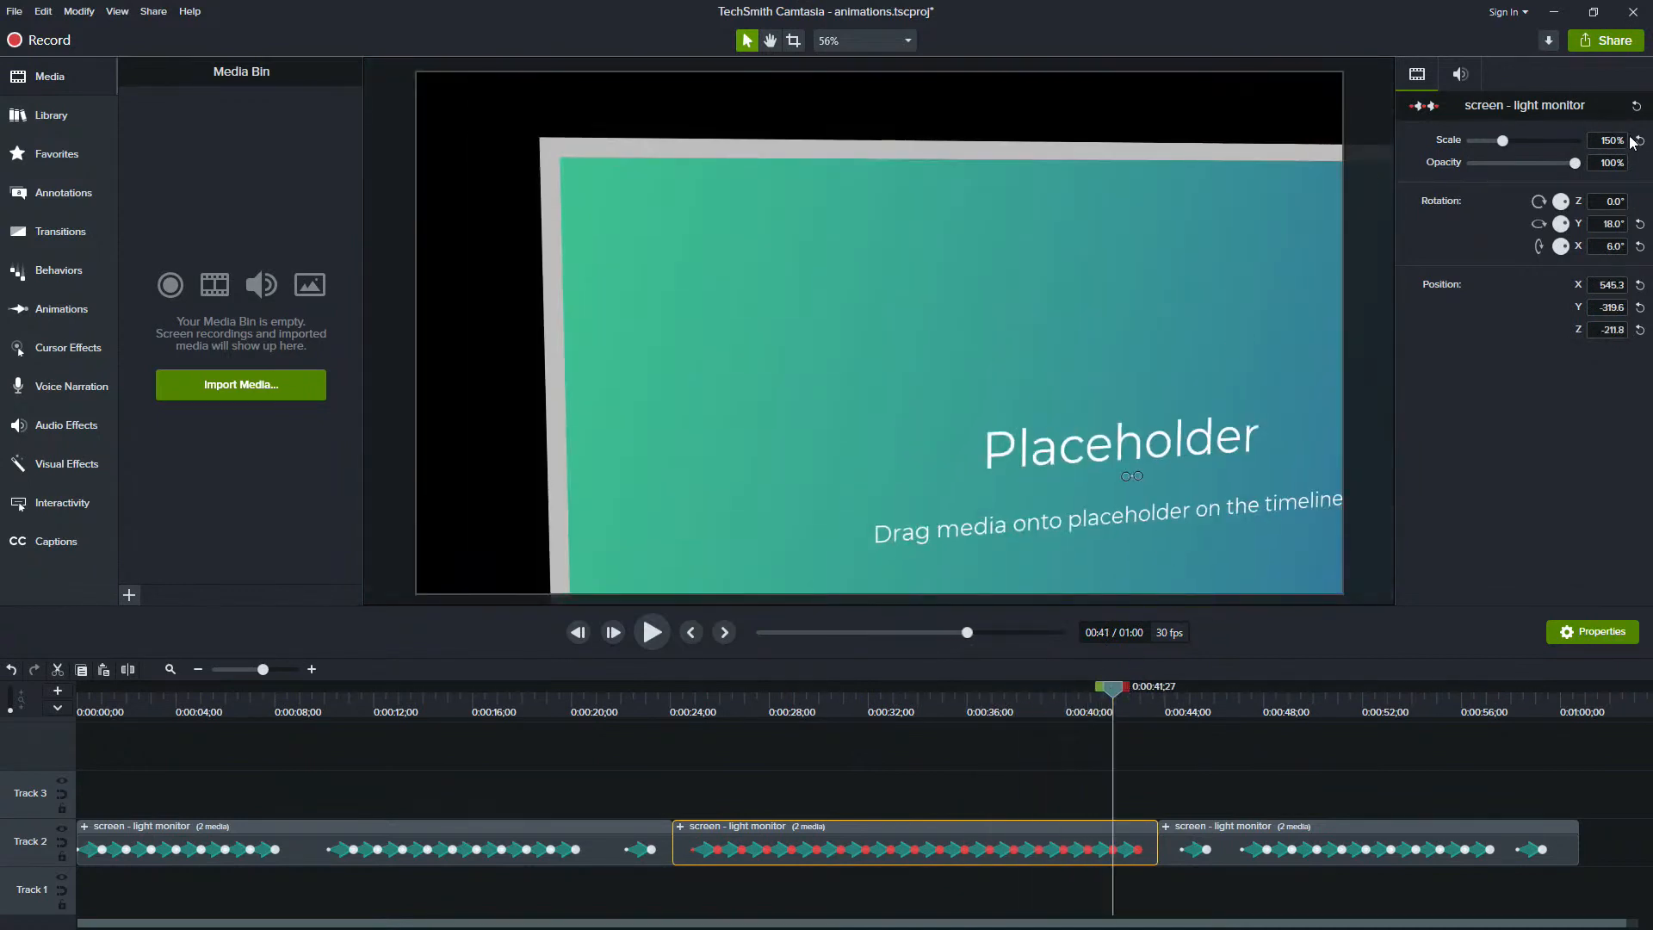
# Turn off Edit All Animations mode and set the middle clip's scale to 150% at 0:00:28;27
pyautogui.moveTo(1118, 692); pyautogui.dragTo(690, 742)
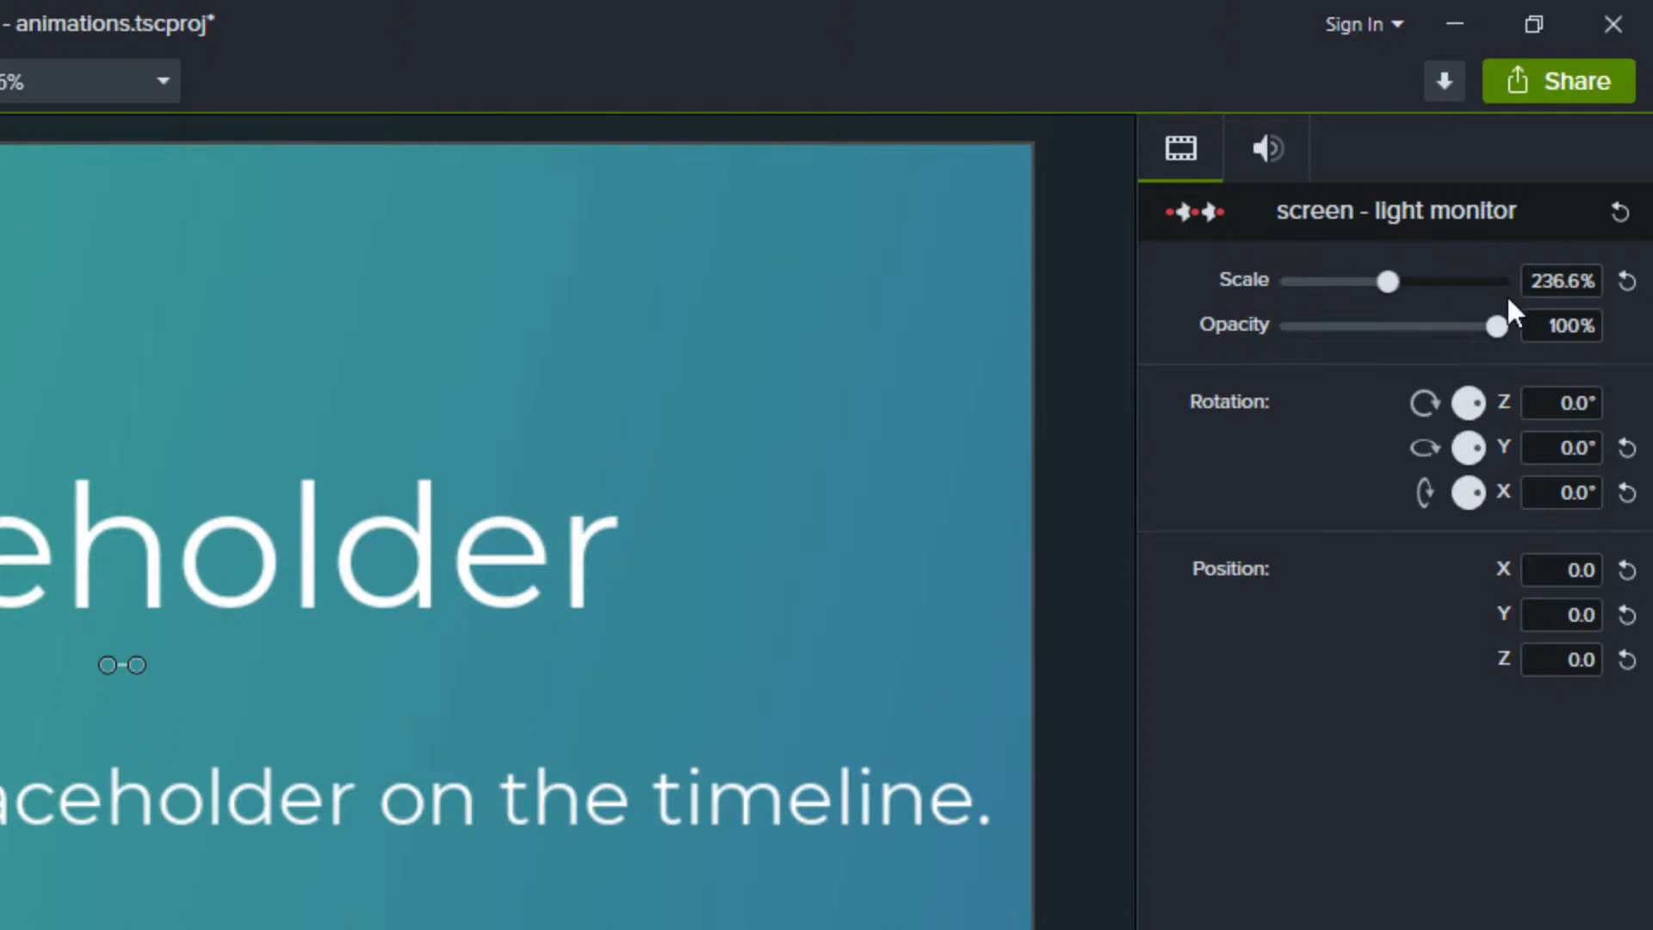
pyautogui.click(1564, 286)
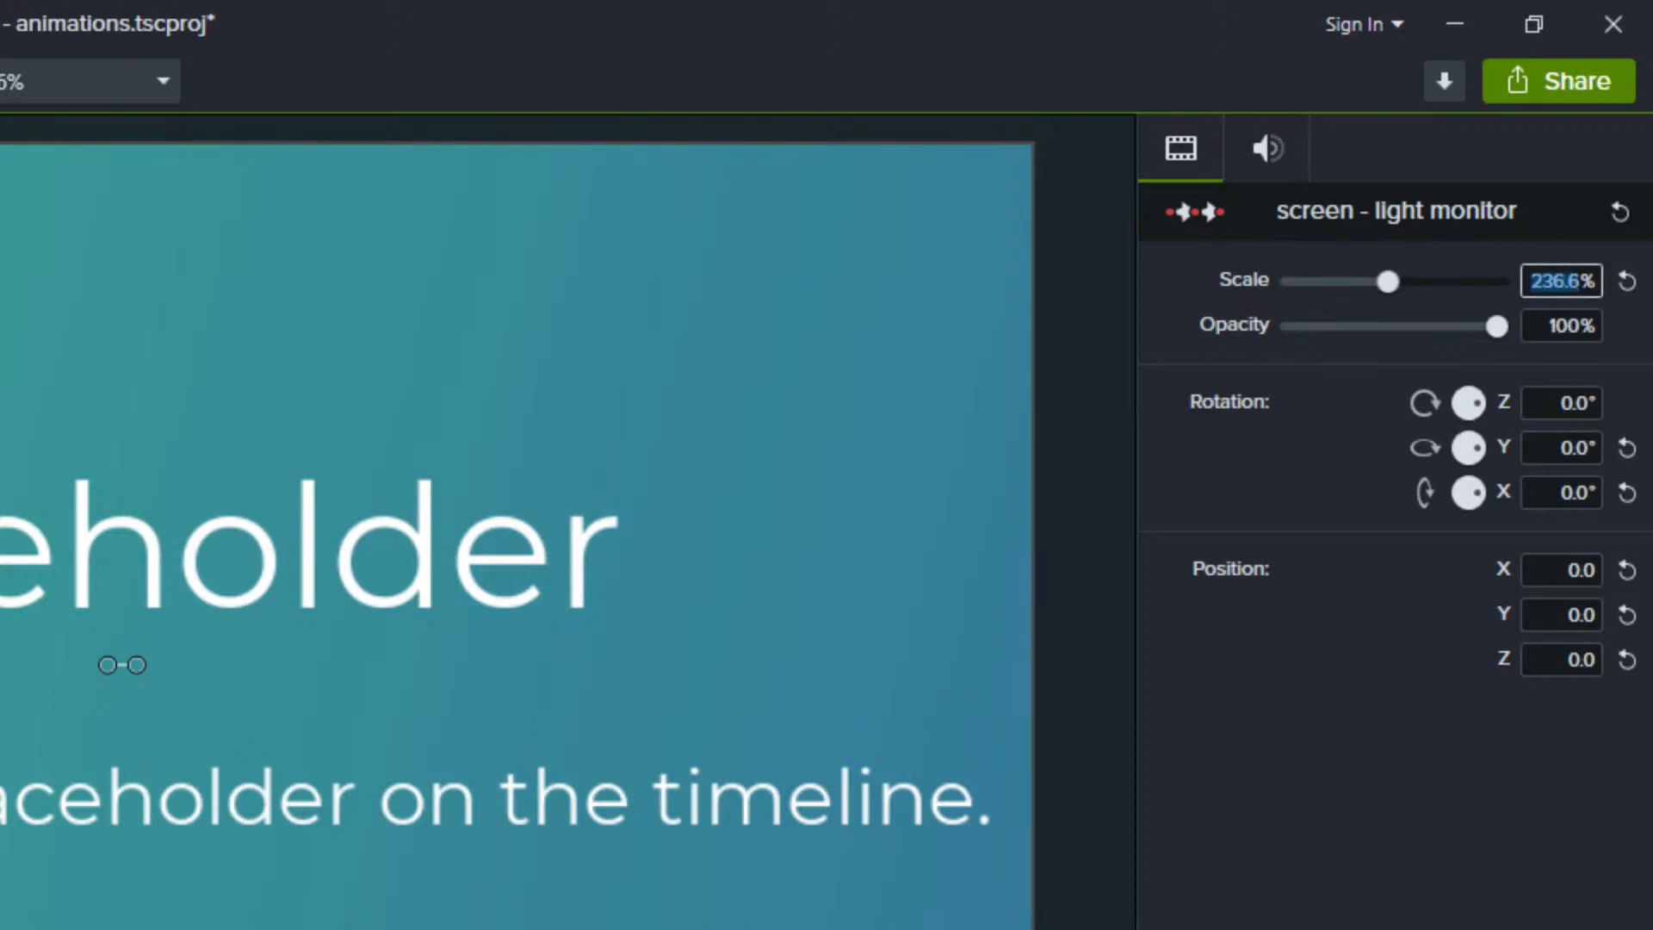
pyautogui.press('Return')
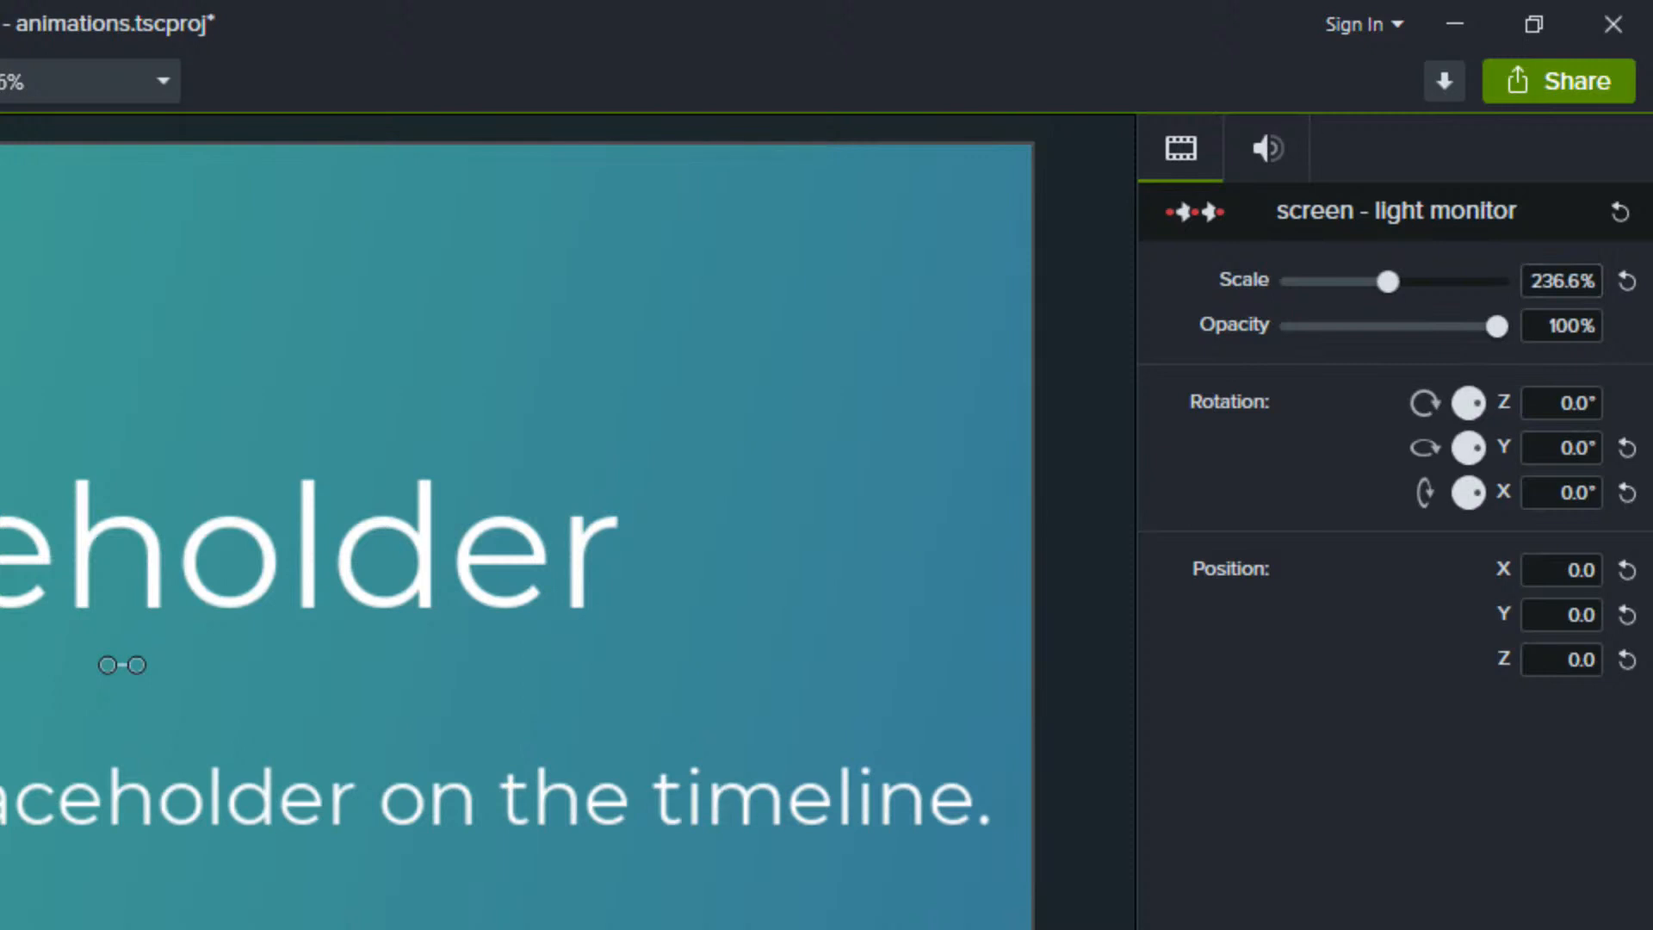
pyautogui.hotkey('ctrl', 'd')
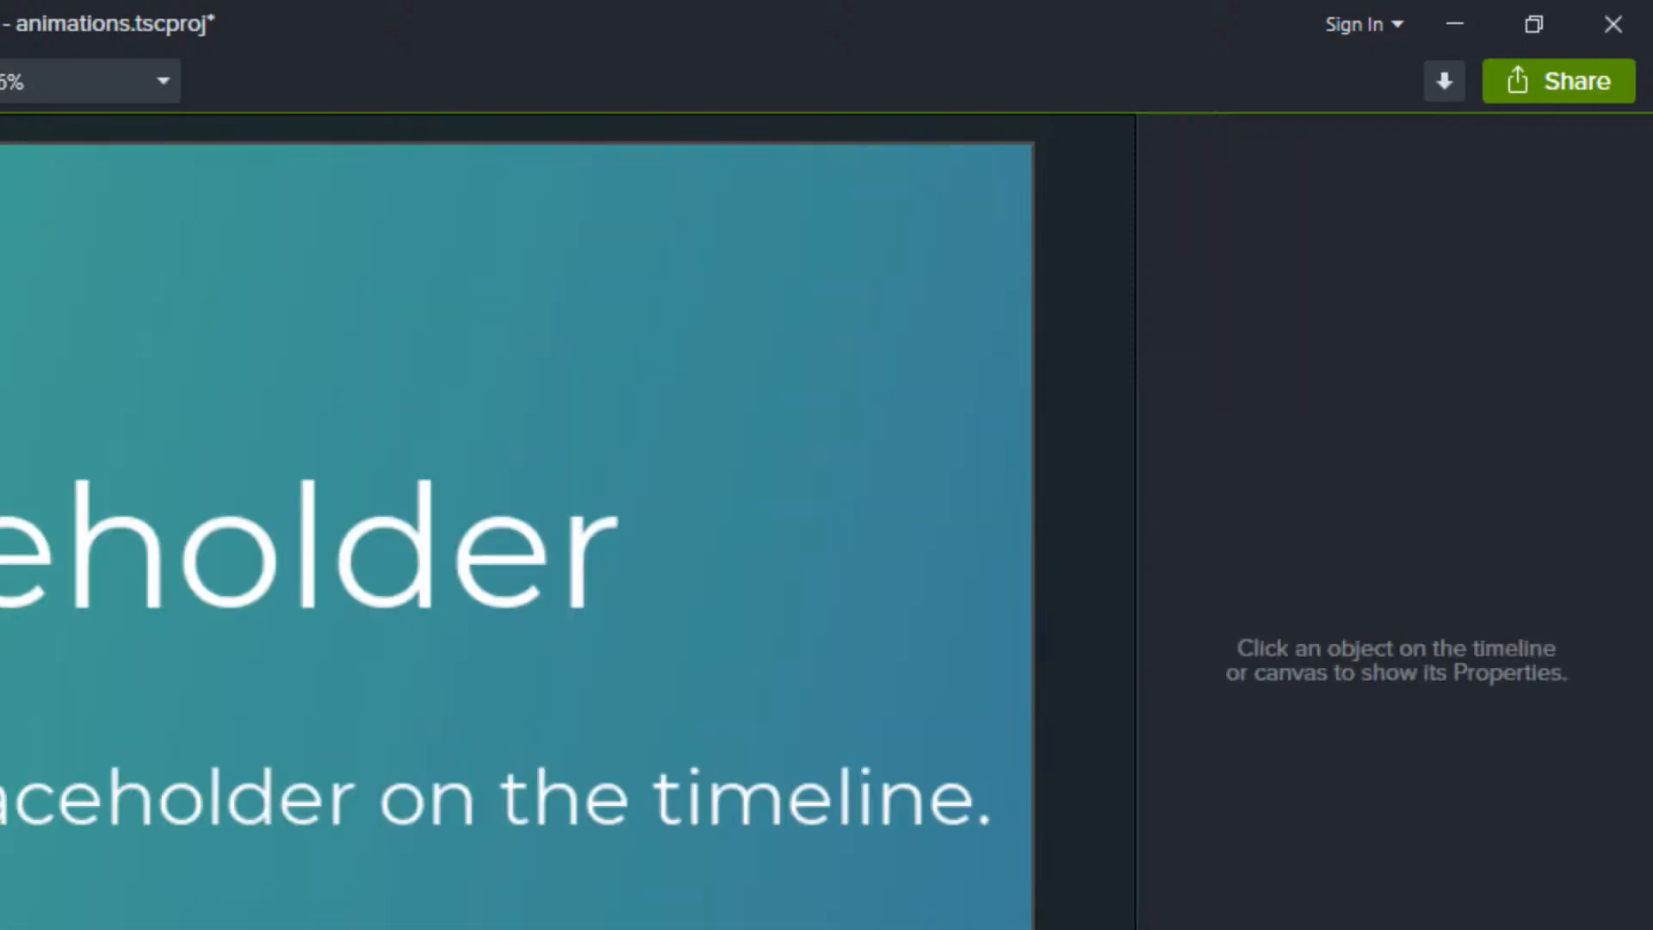
pyautogui.click(108, 665)
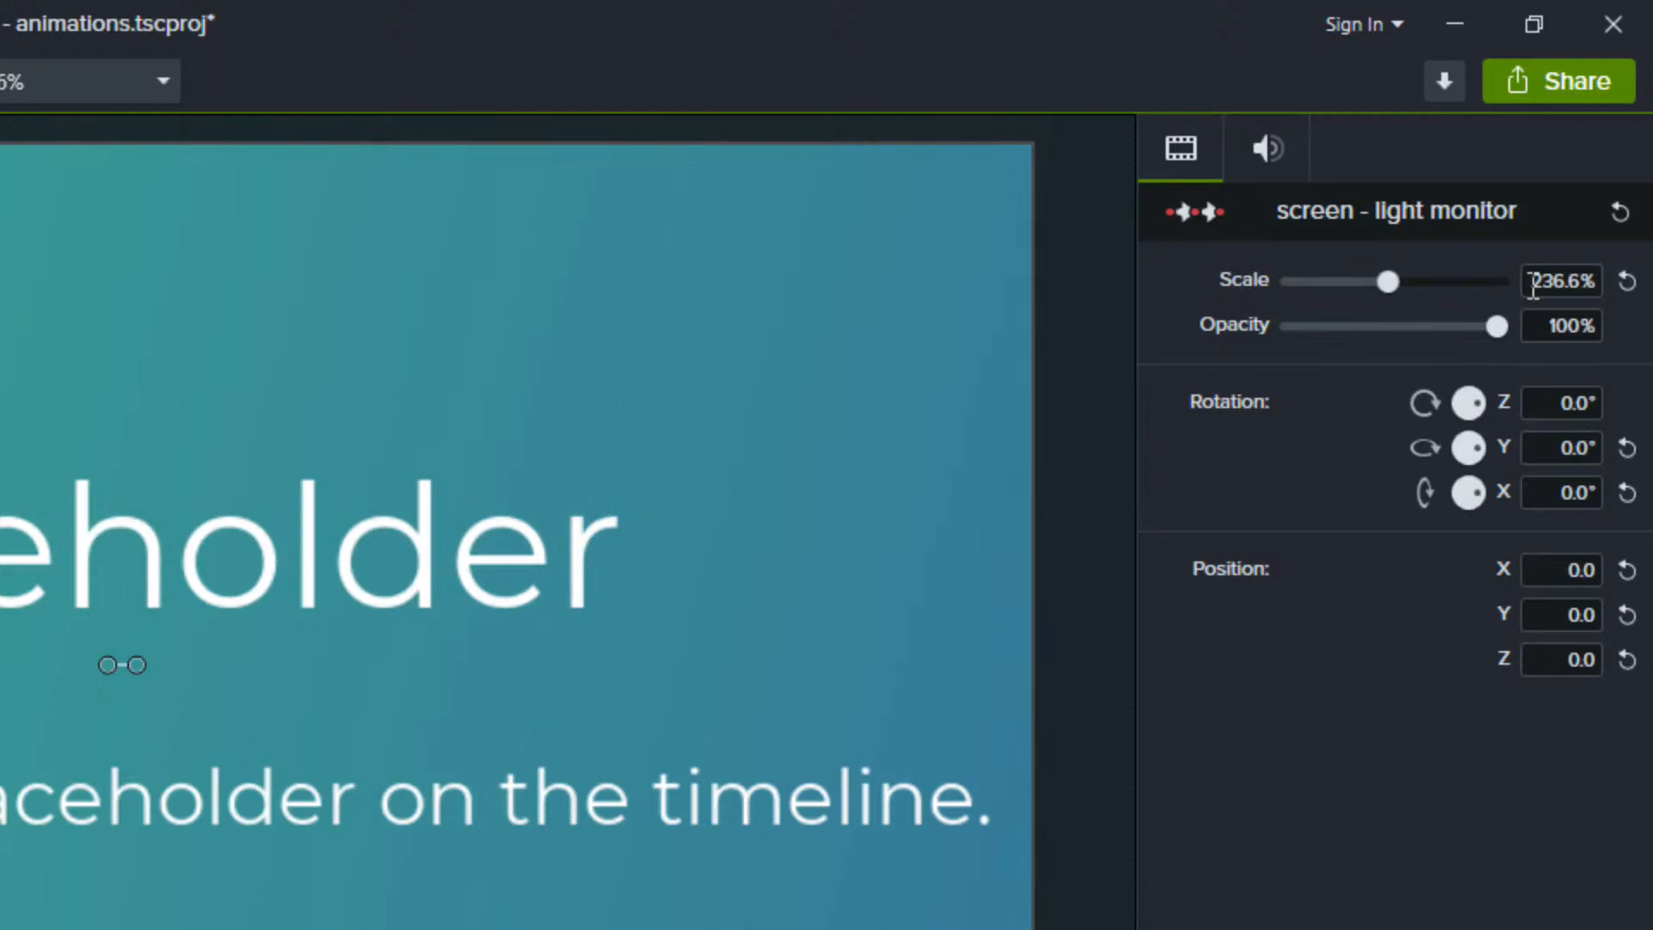
pyautogui.click(1191, 209)
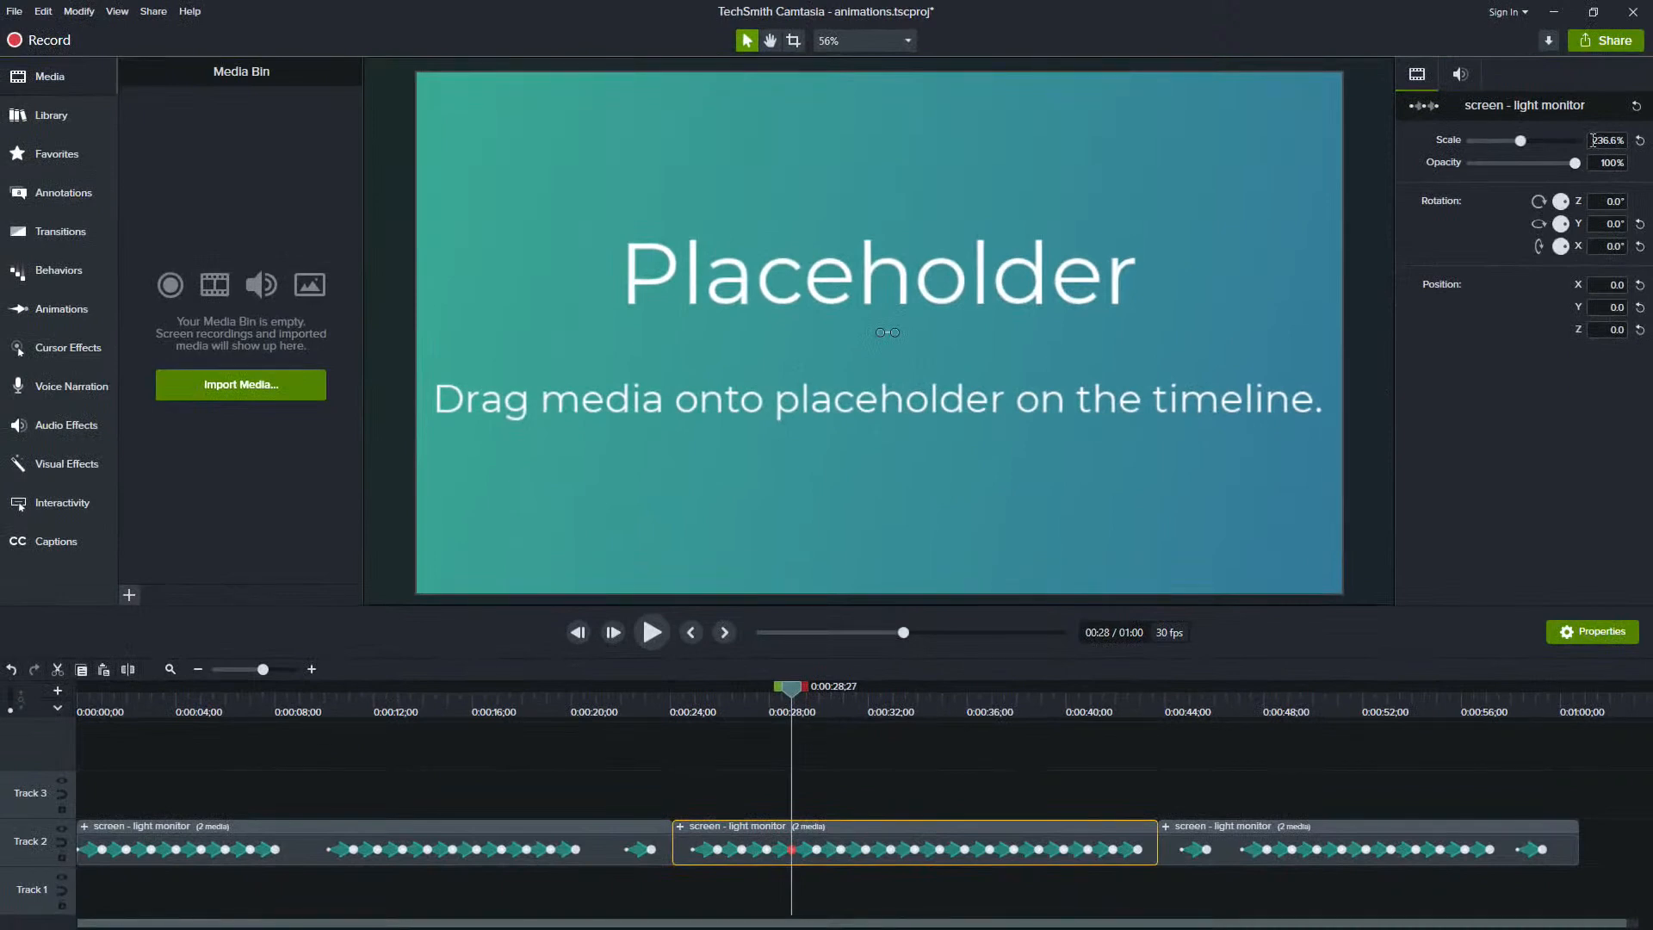
pyautogui.moveTo(1592, 140); pyautogui.dragTo(1645, 148)
pyautogui.write('150')
pyautogui.press('Return')
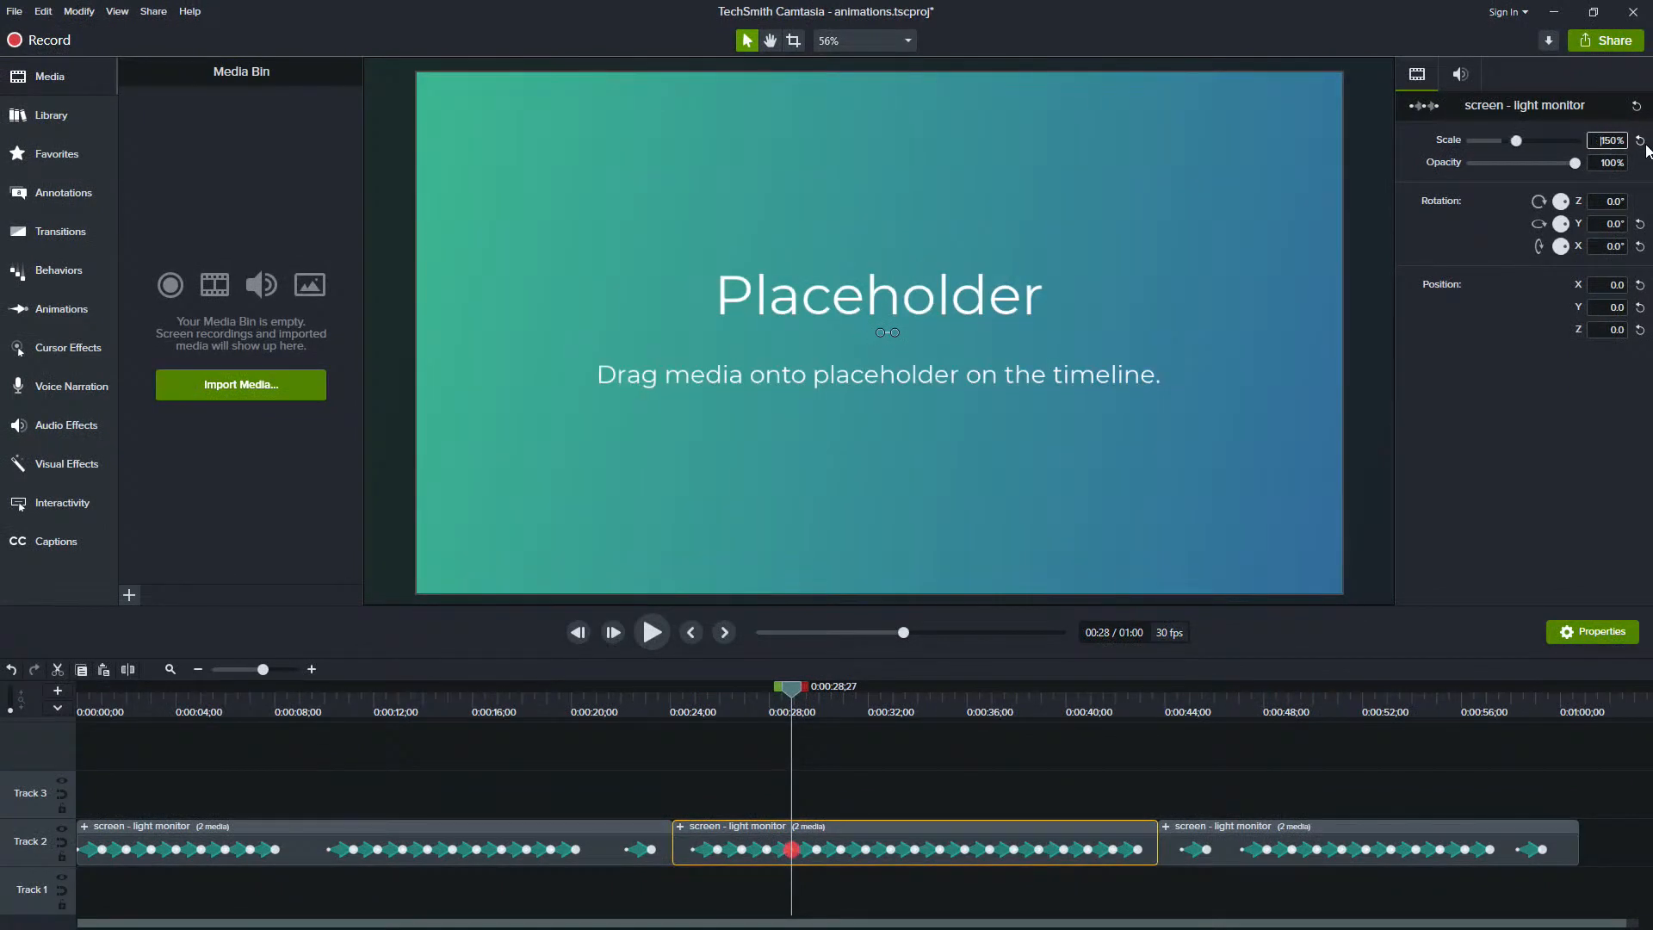
# Set the middle clip's scale to 150% at its start, at 0:00:24;17
pyautogui.click(686, 704)
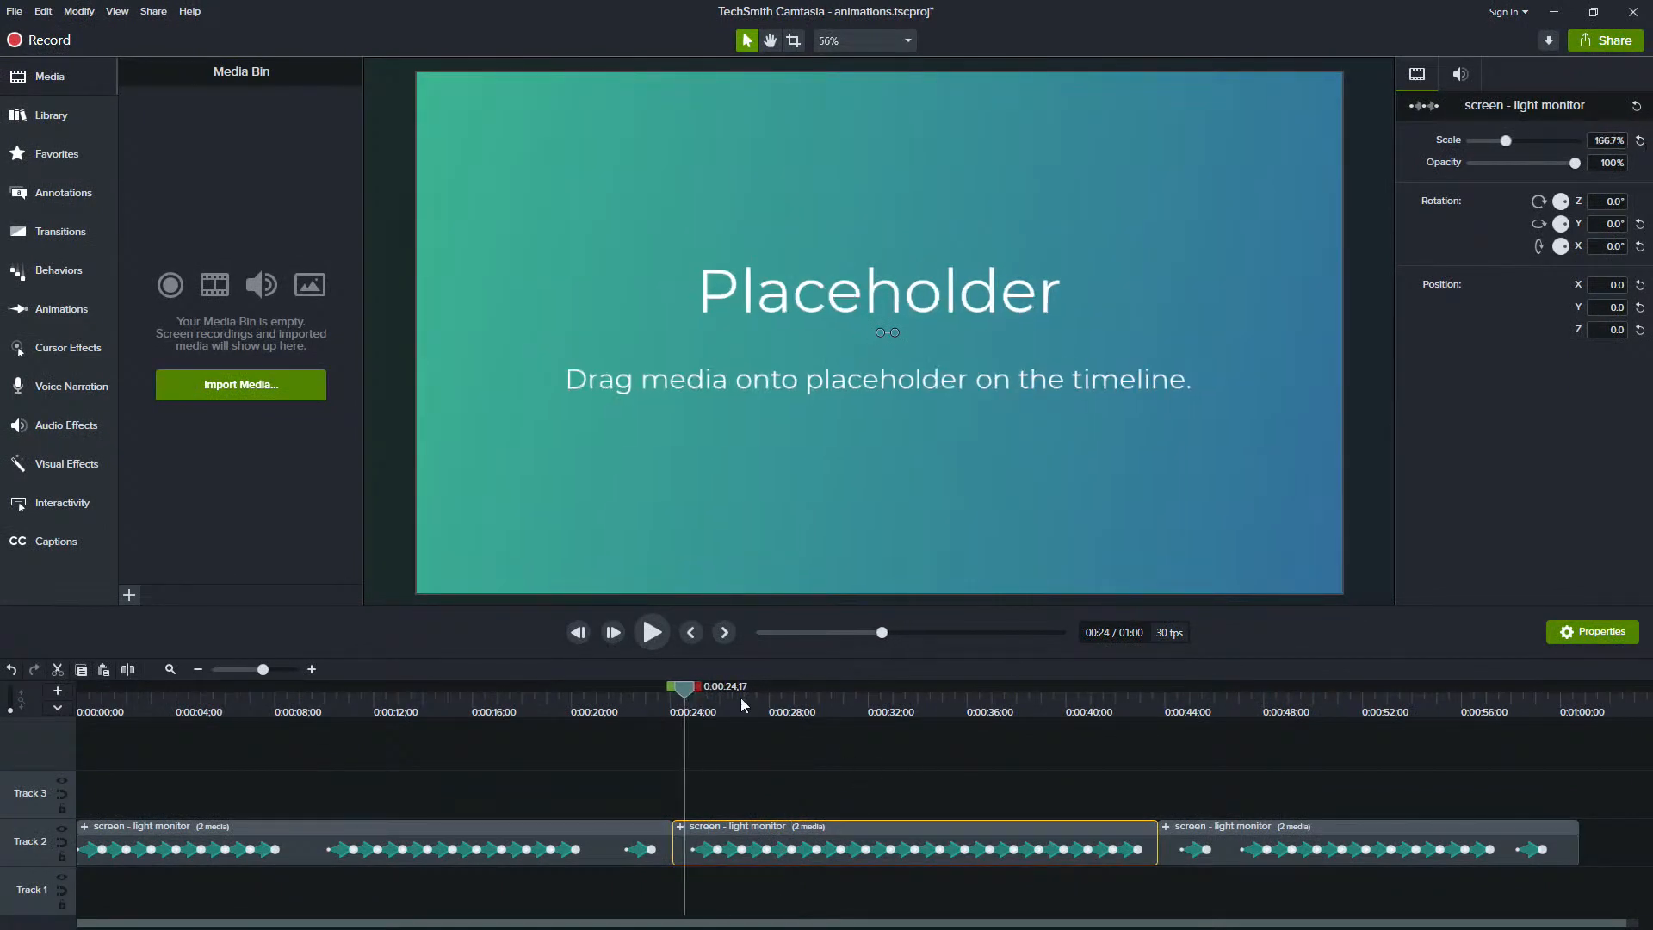
pyautogui.moveTo(1589, 144); pyautogui.dragTo(1609, 140)
pyautogui.write('150')
pyautogui.press('Return')
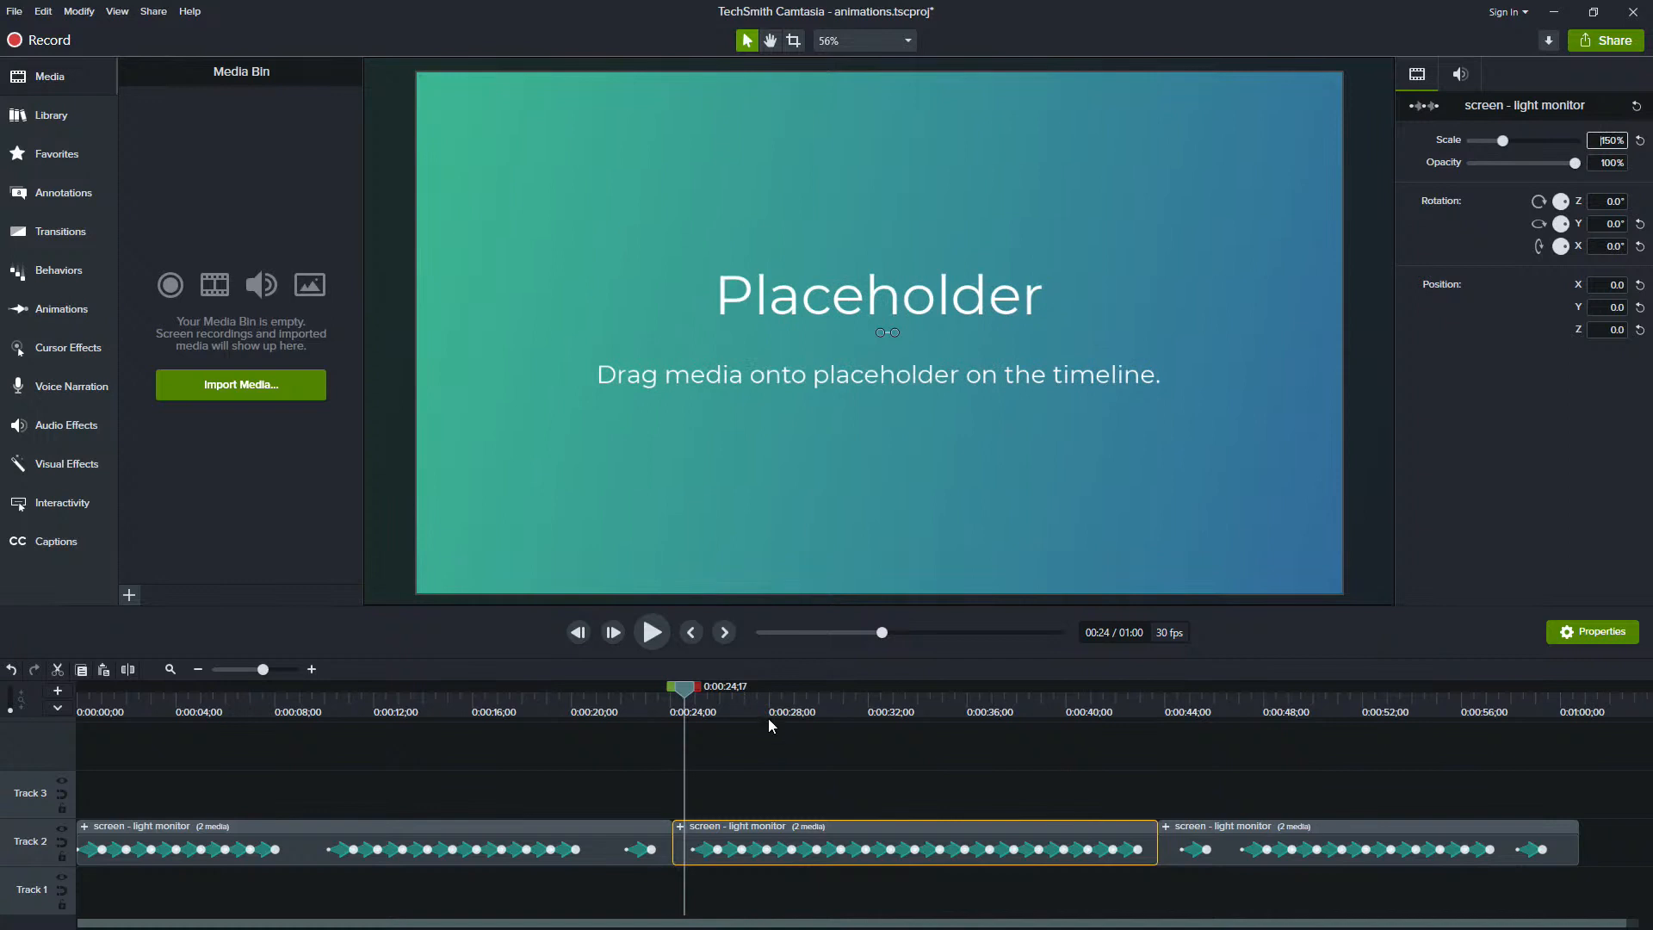
# Enable Edit All Animations mode for the middle clip, set its scale to 200%, and check the result past 0:00:24;17
pyautogui.click(1423, 110)
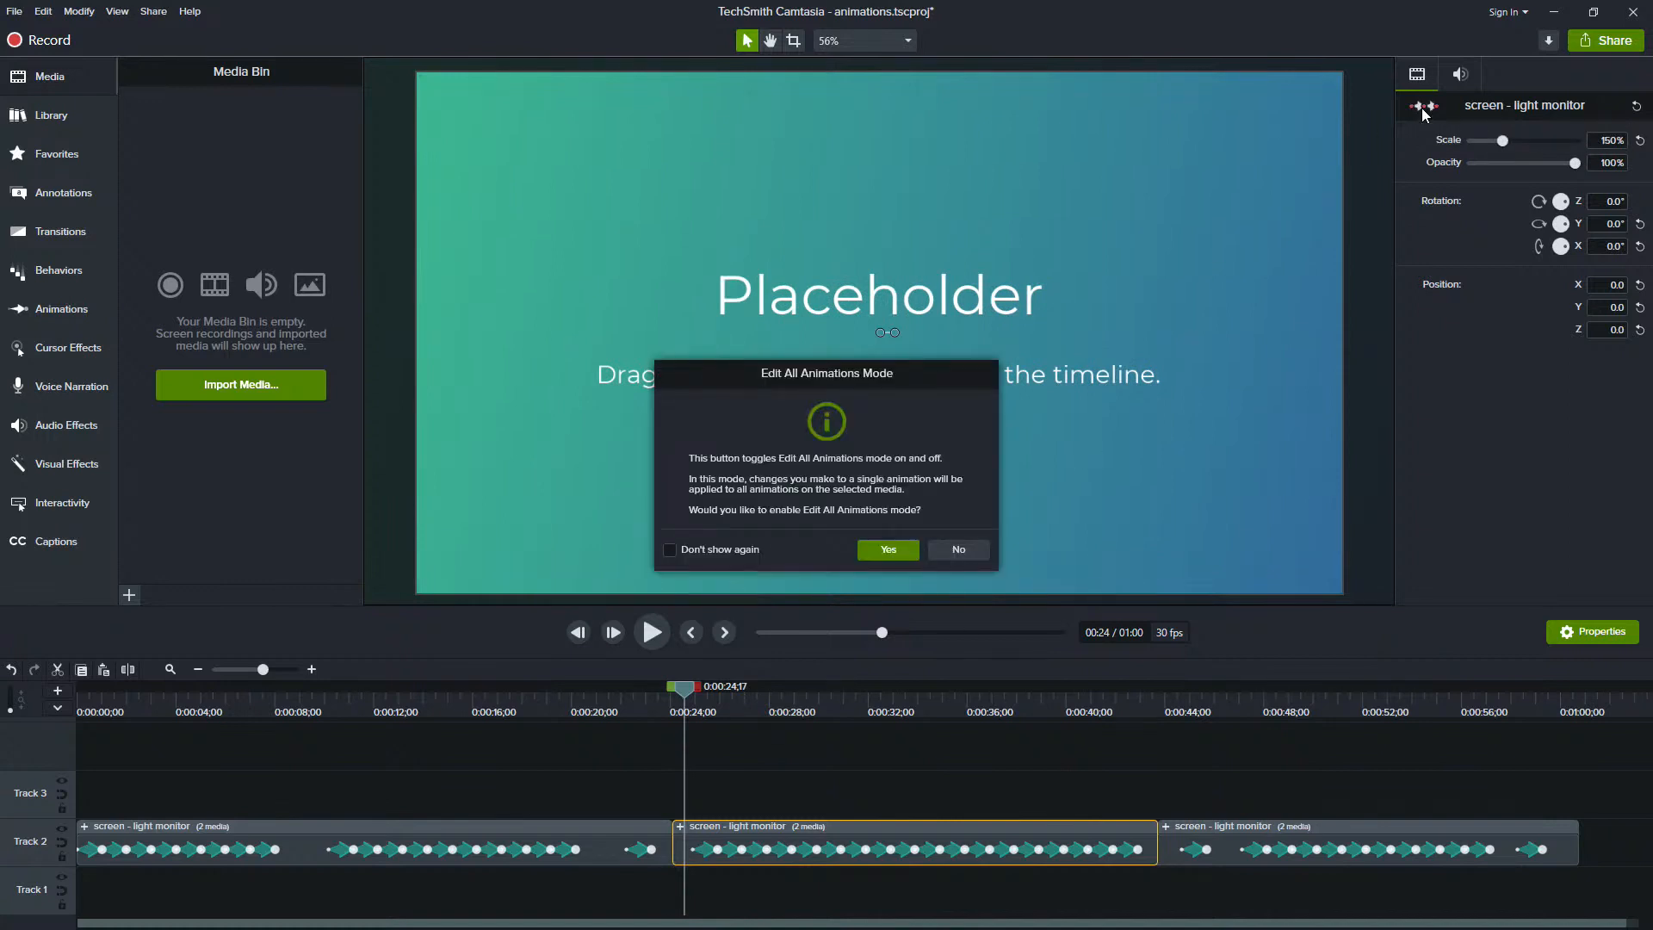
pyautogui.click(888, 551)
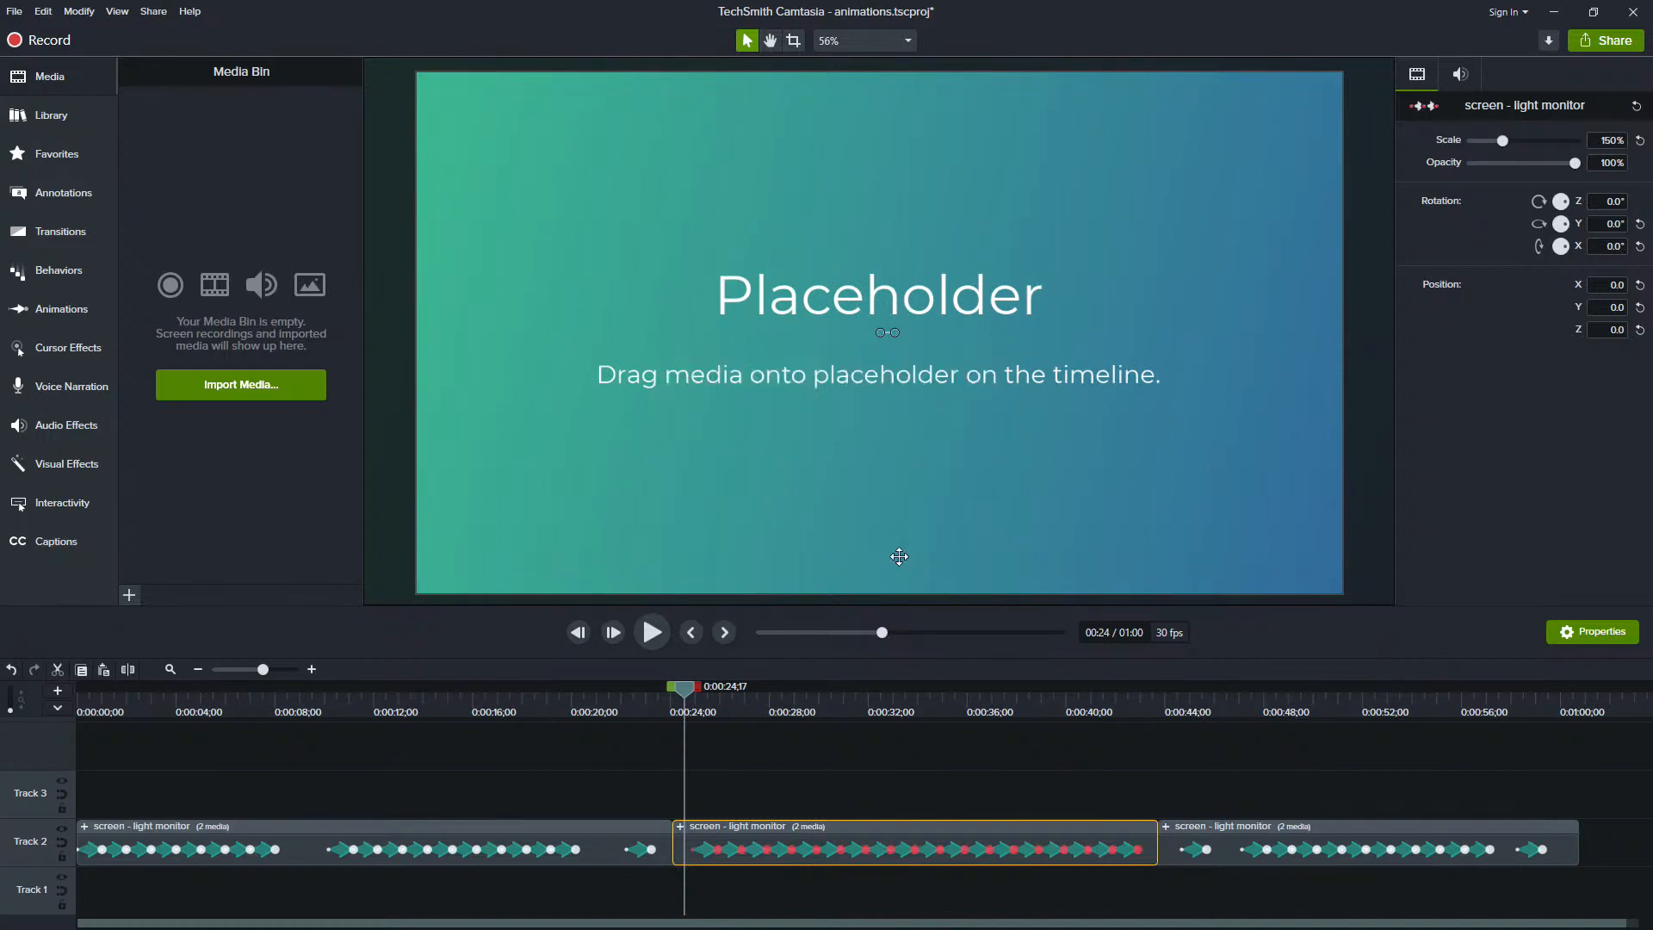
pyautogui.click(1607, 140)
pyautogui.write('200')
pyautogui.press('Return')
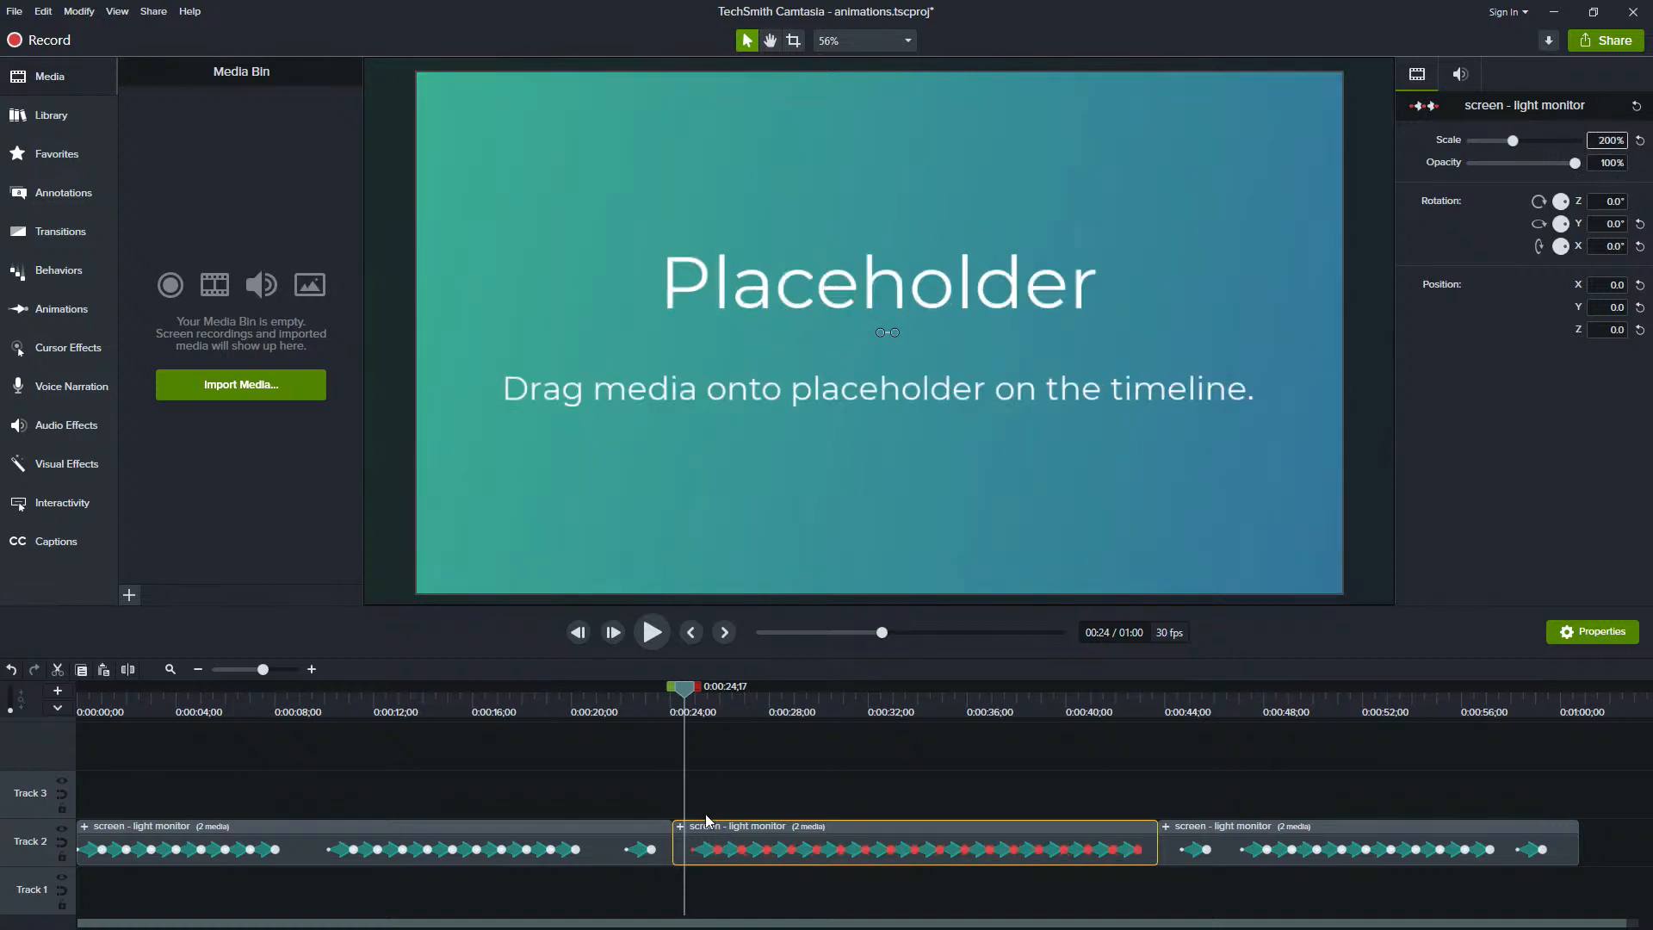
pyautogui.moveTo(686, 711); pyautogui.dragTo(755, 705)
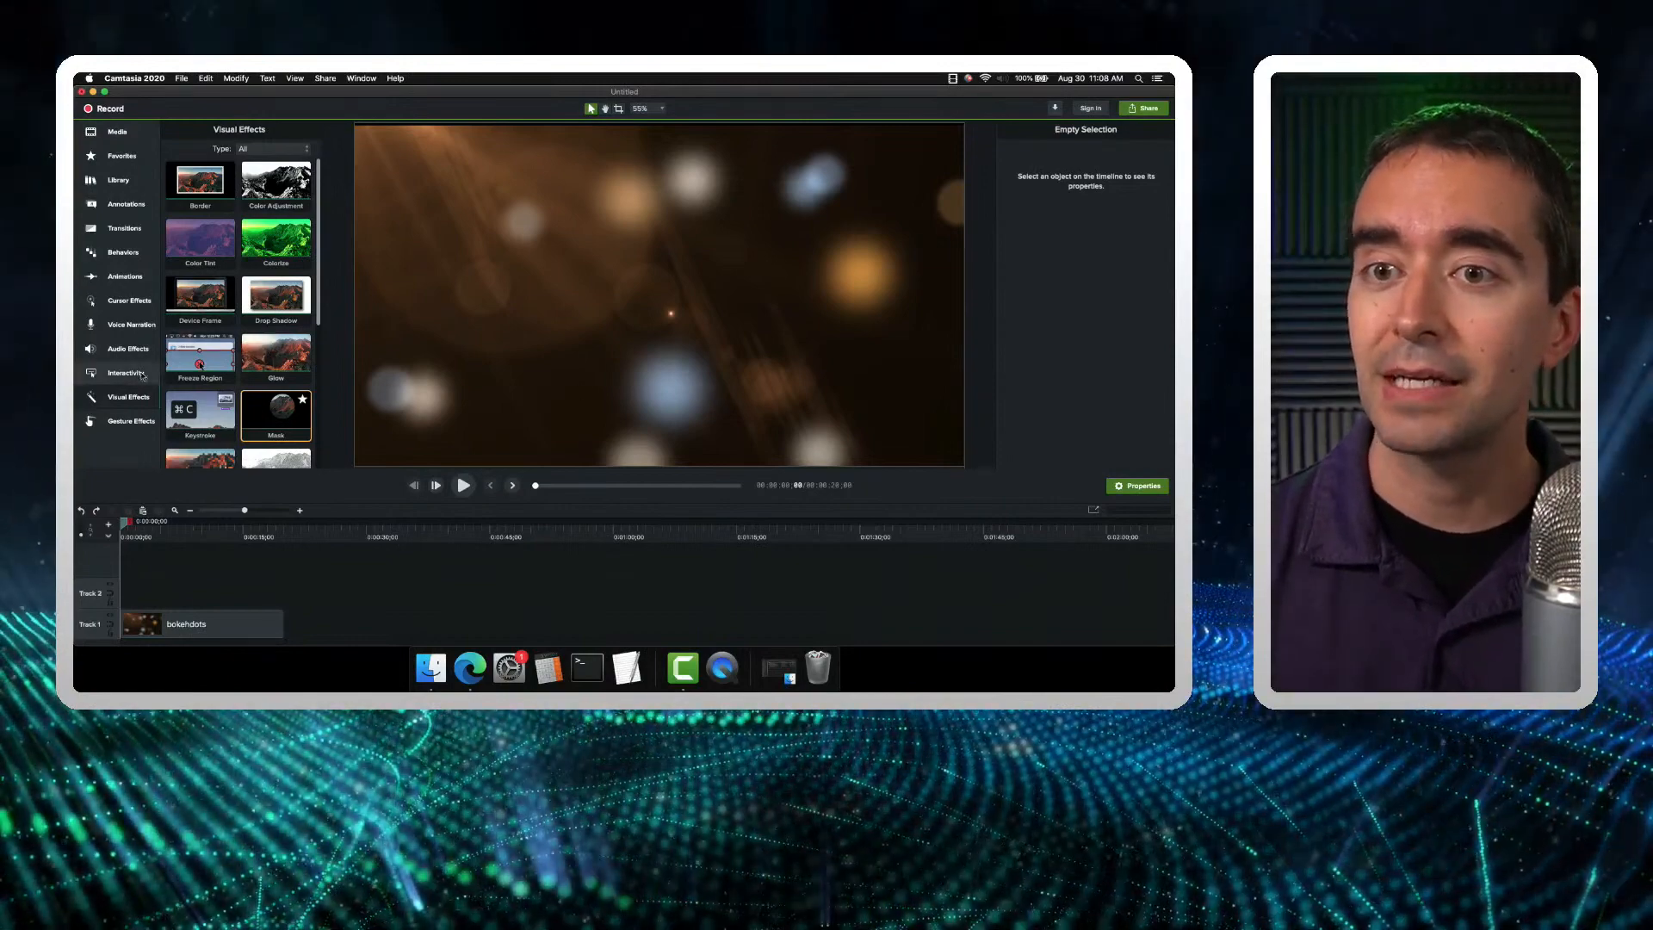
# Apply the Mask visual effect to the bokehdots clip, placing it in the upper-left area of the canvas
pyautogui.click(125, 137)
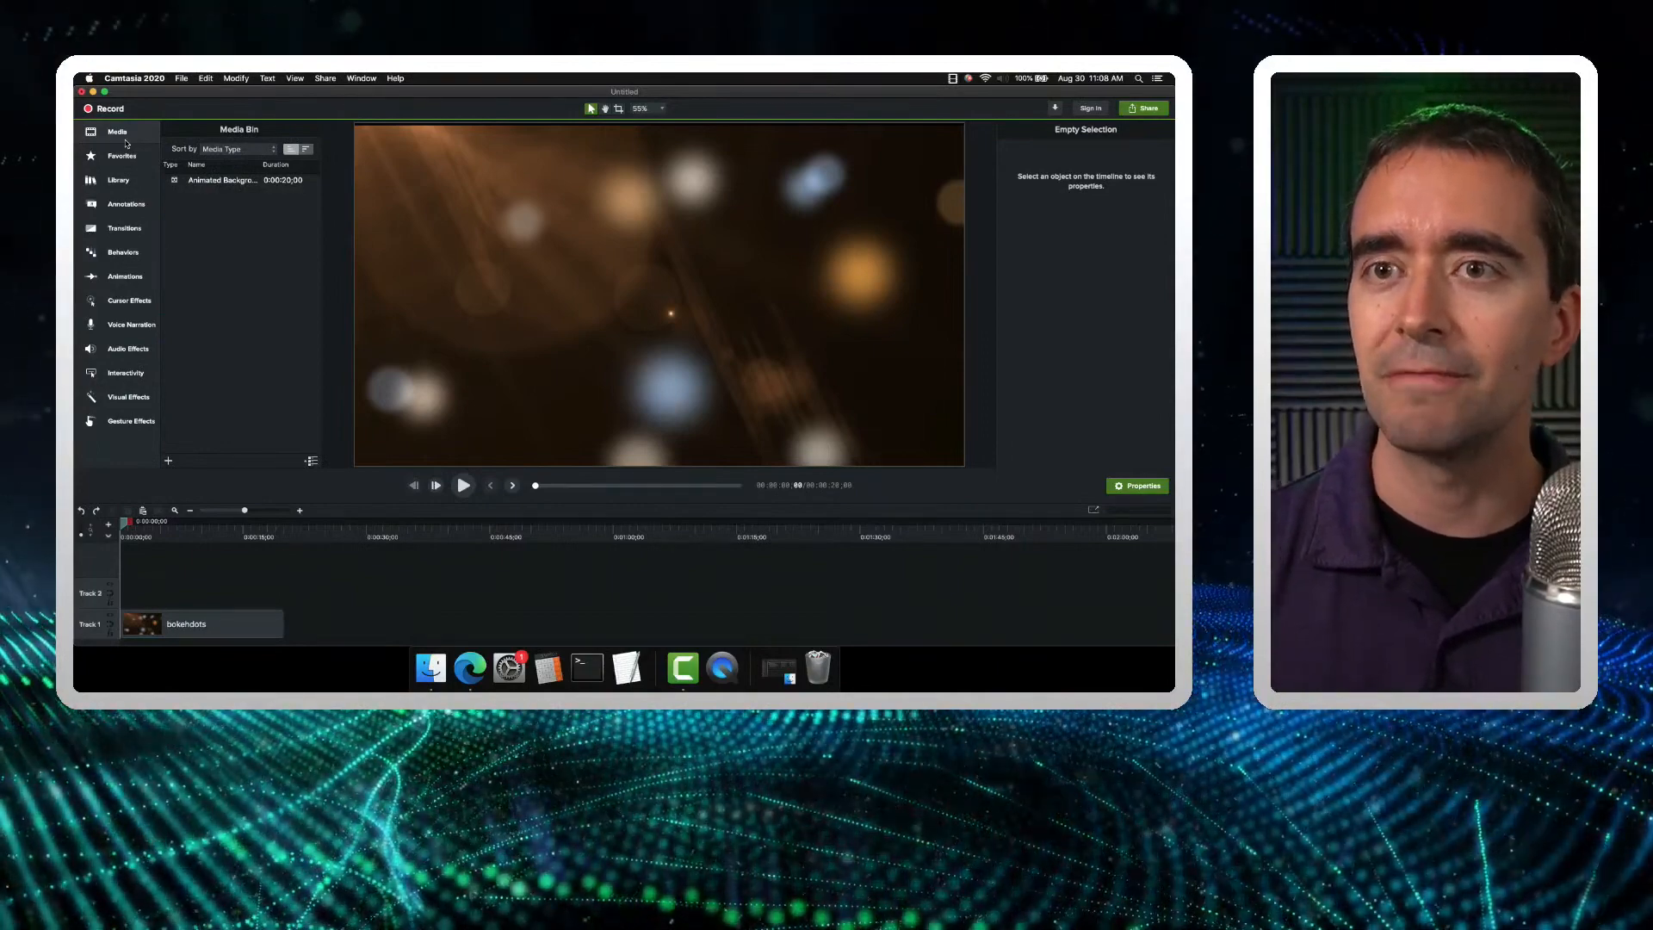
pyautogui.click(120, 400)
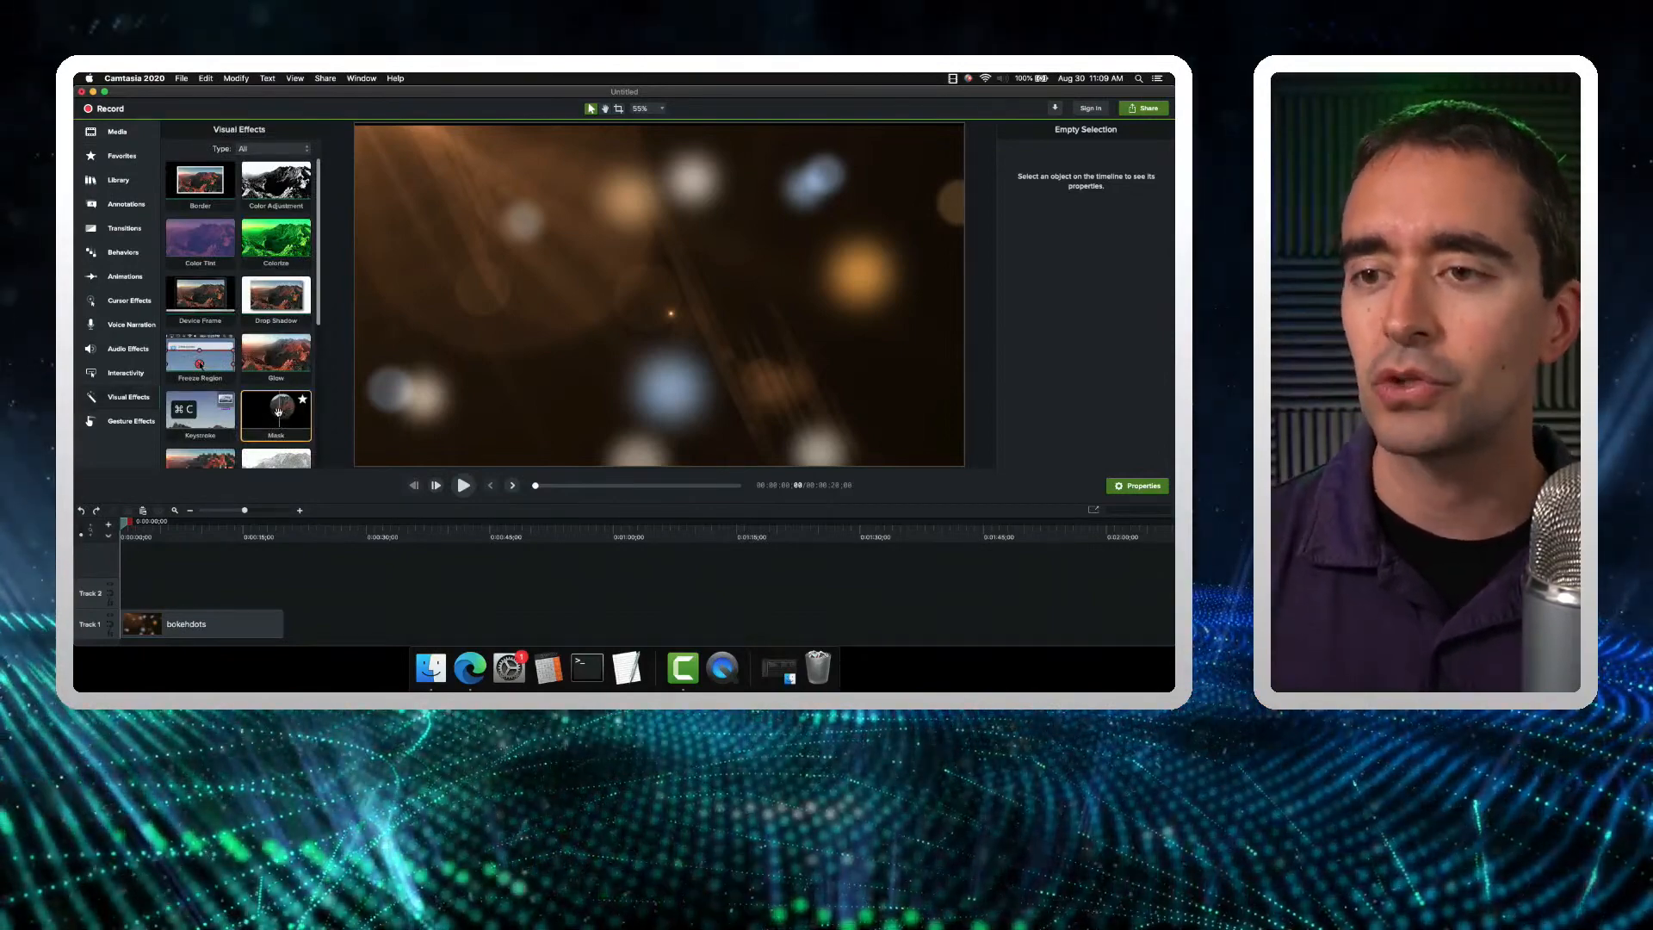
pyautogui.moveTo(277, 411); pyautogui.dragTo(478, 220)
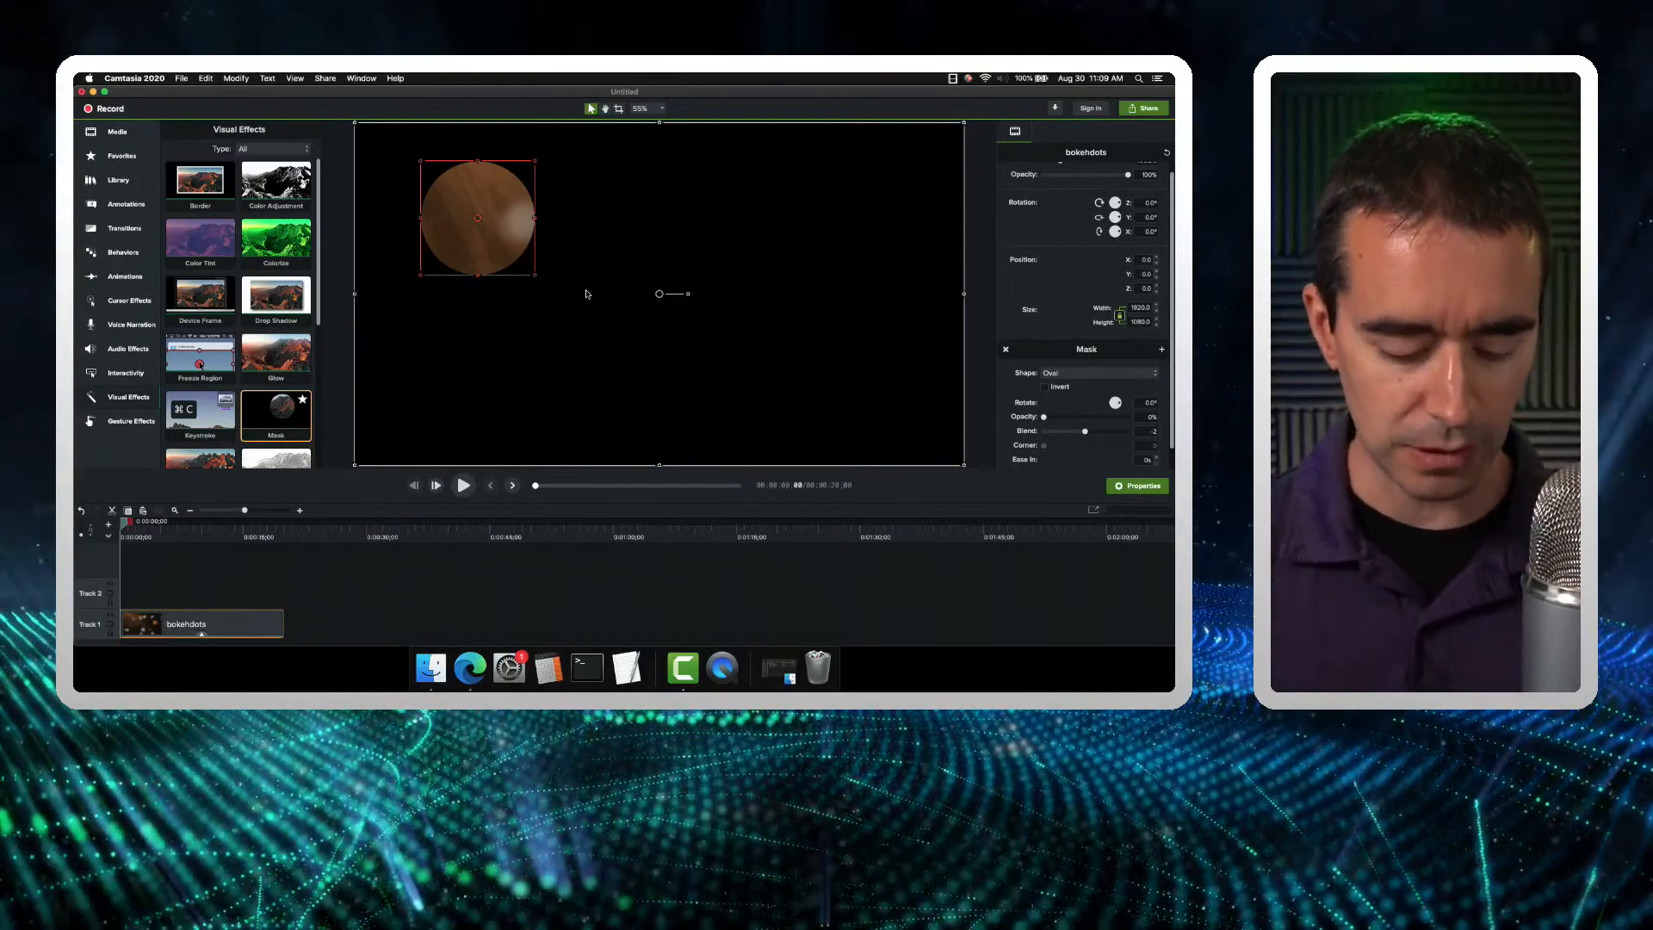
# Try enlarging the oval mask and flattening it into a wide ellipse, and undo both size changes
pyautogui.moveTo(534, 275); pyautogui.dragTo(573, 332)
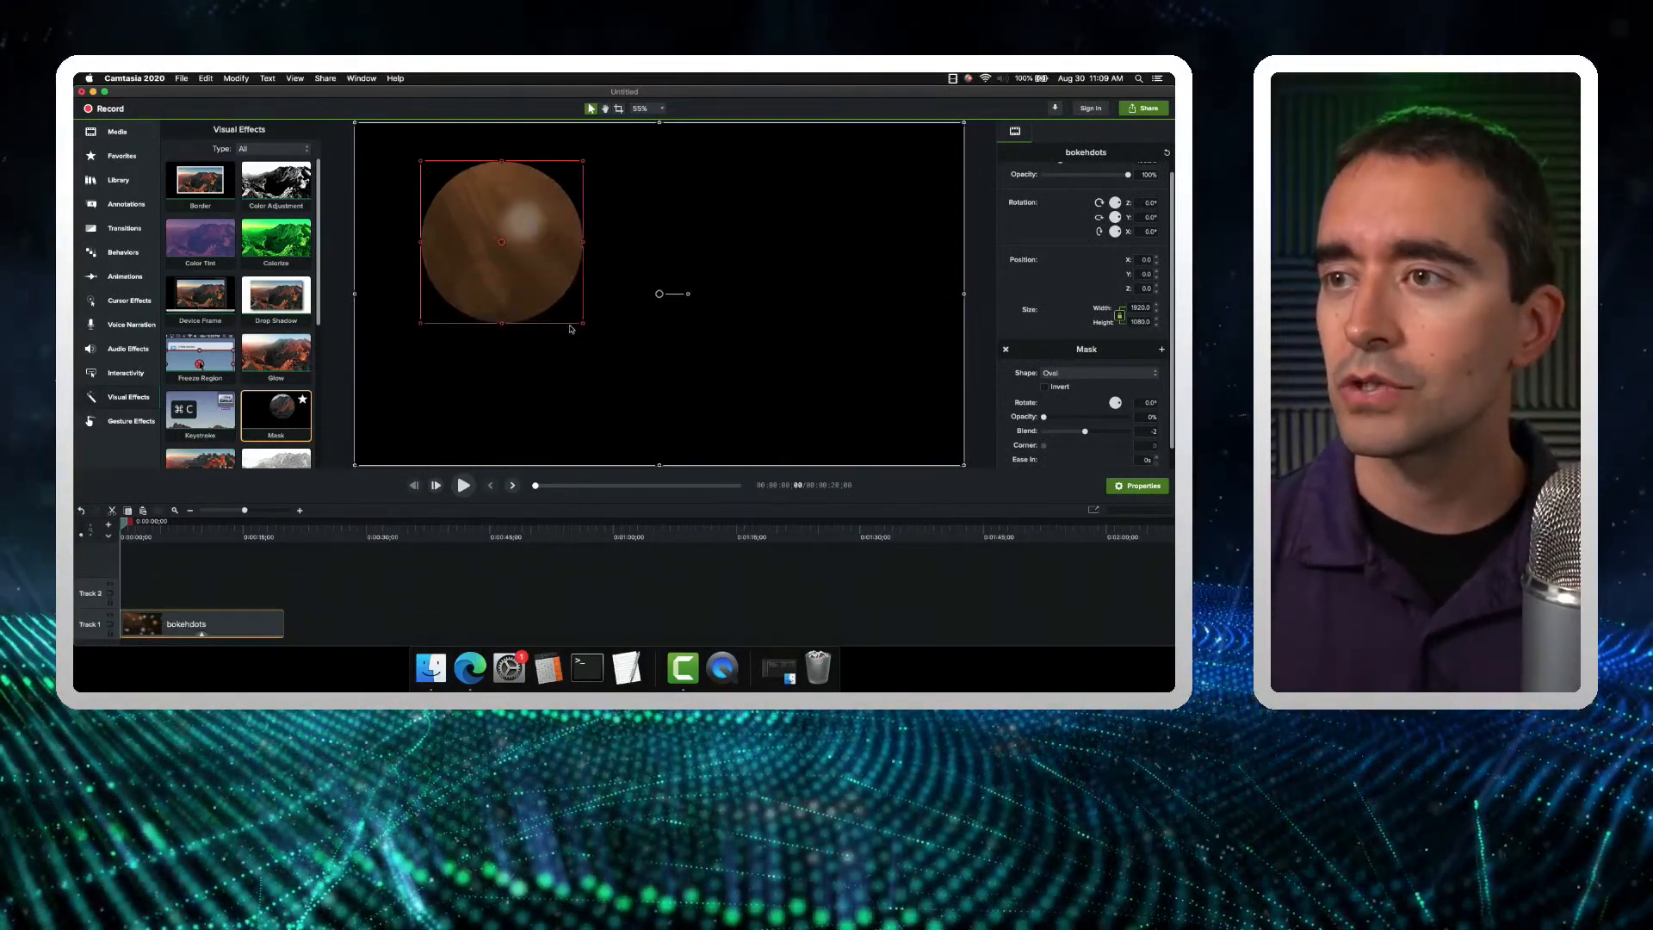
pyautogui.click(505, 331)
pyautogui.click(504, 301)
pyautogui.moveTo(502, 329); pyautogui.dragTo(502, 244)
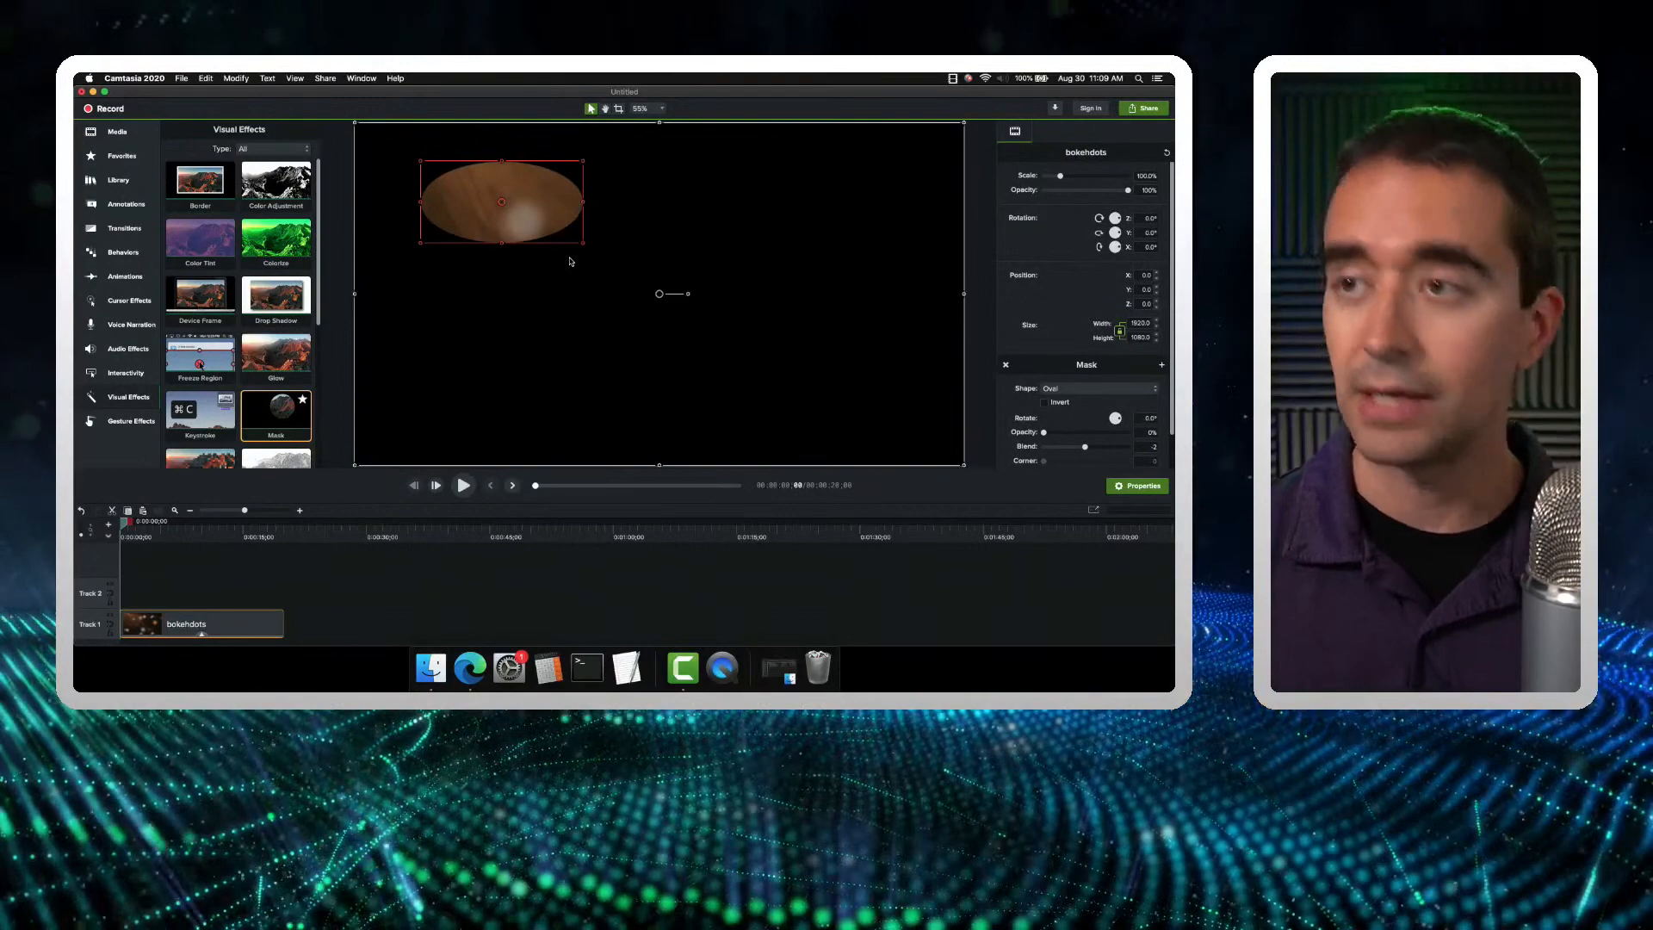
pyautogui.press('super+z')
pyautogui.press('super+z')
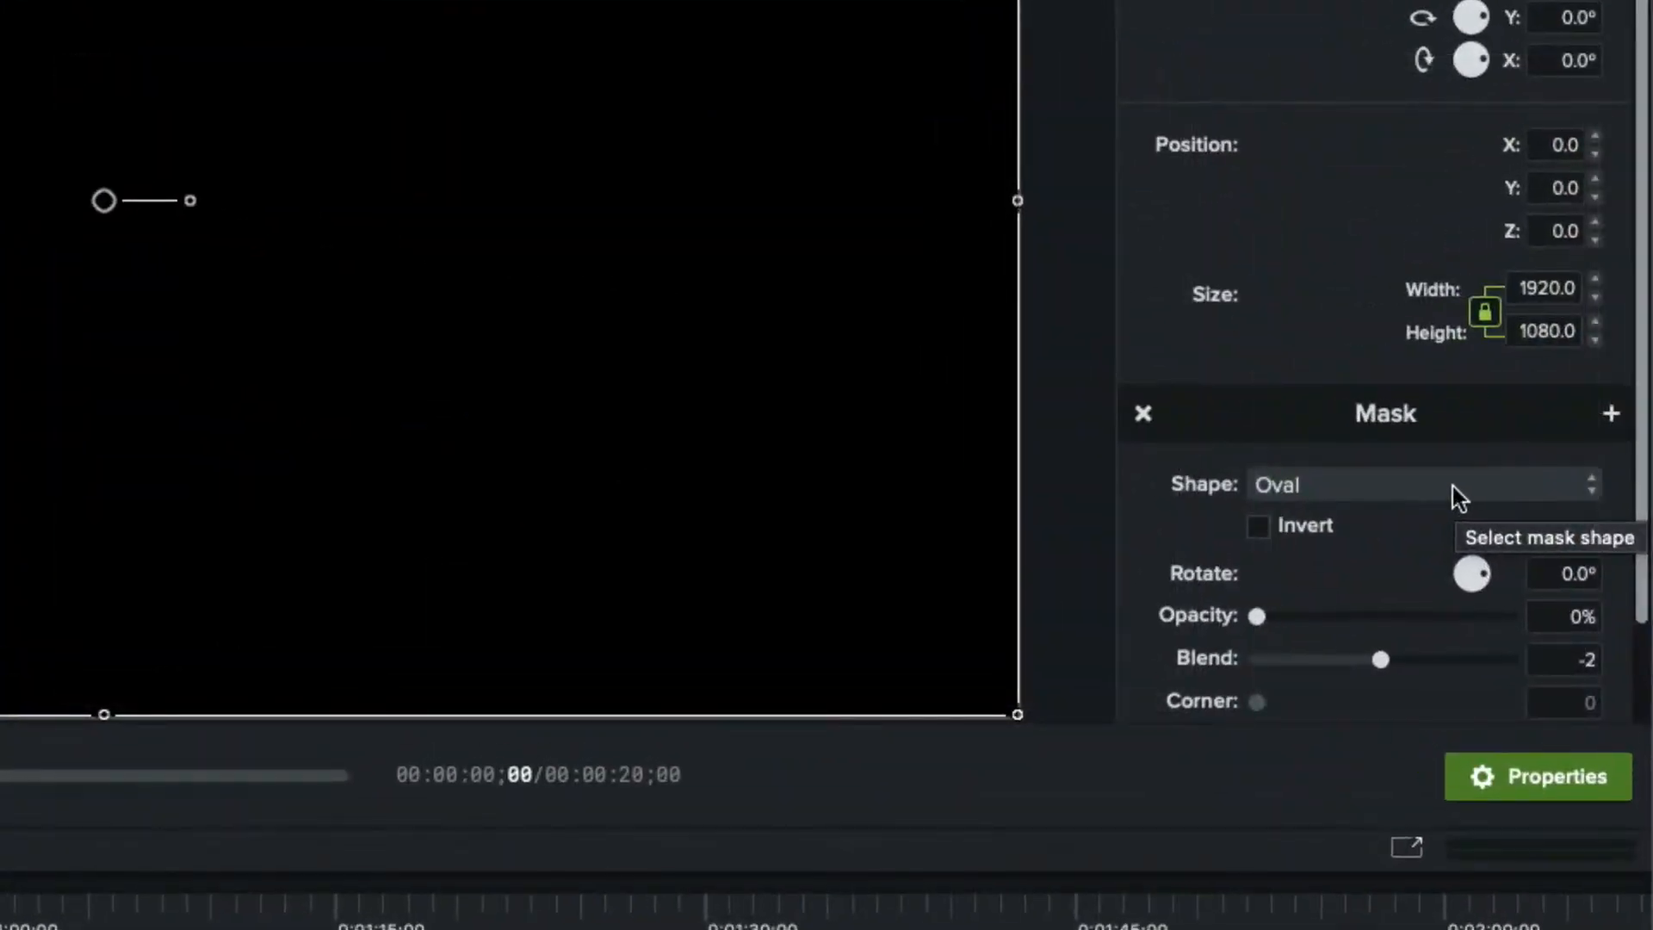
# Set the mask's shape to Rectangle and enlarge it by extending its lower-right corner across the canvas
pyautogui.click(1453, 487)
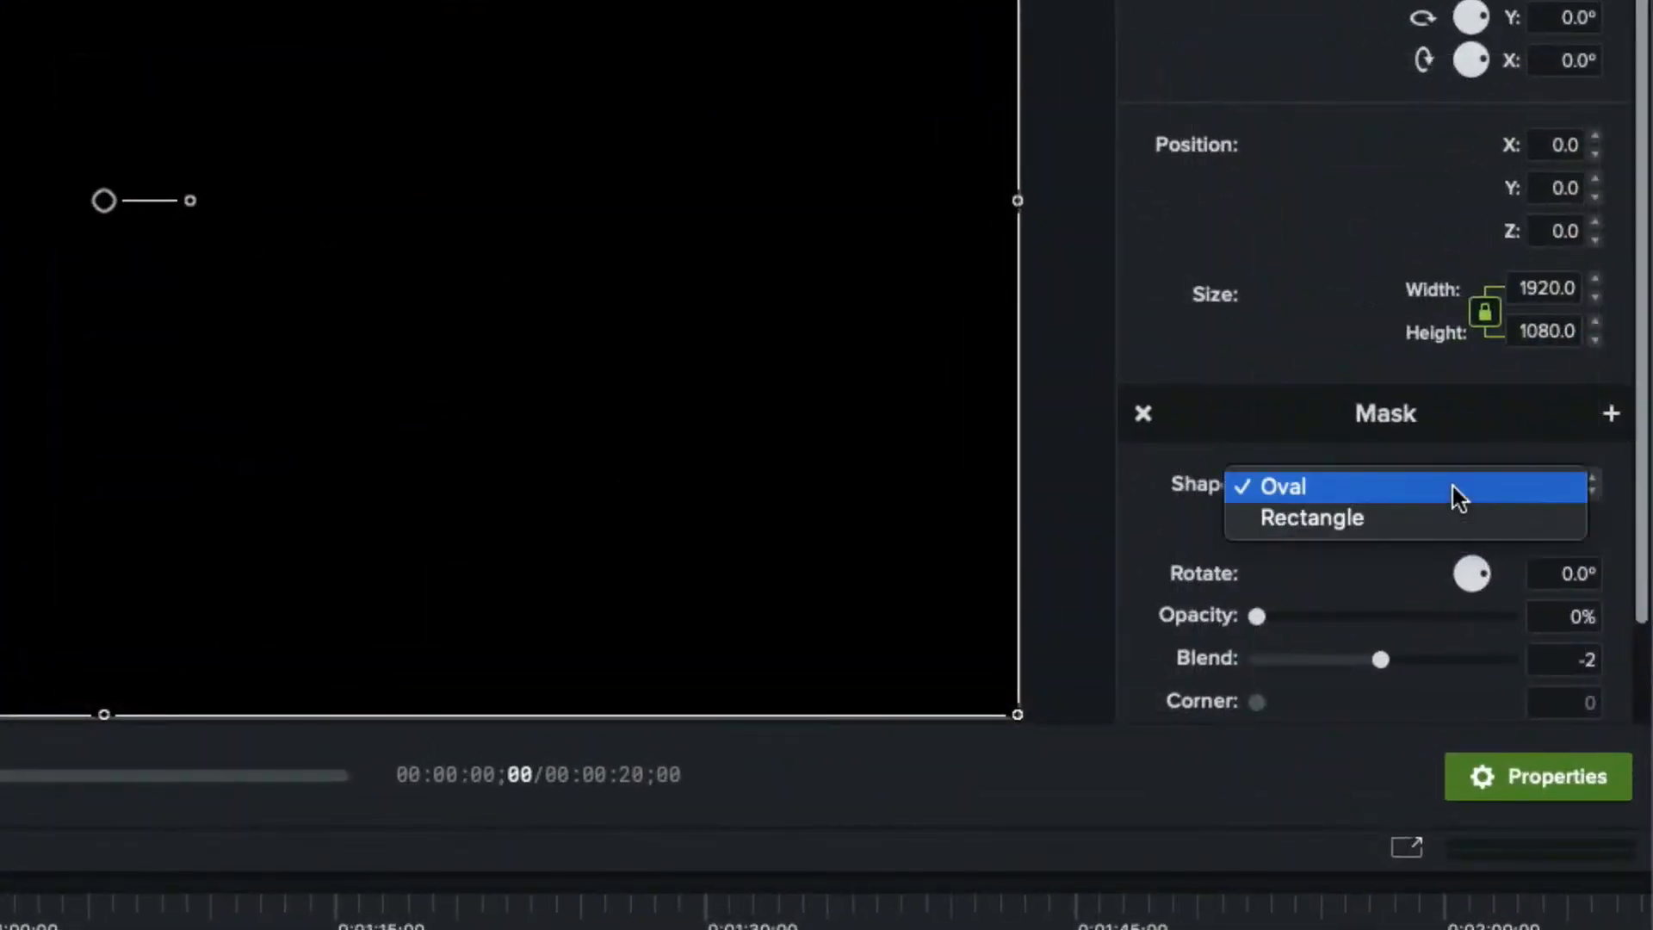
pyautogui.click(1381, 520)
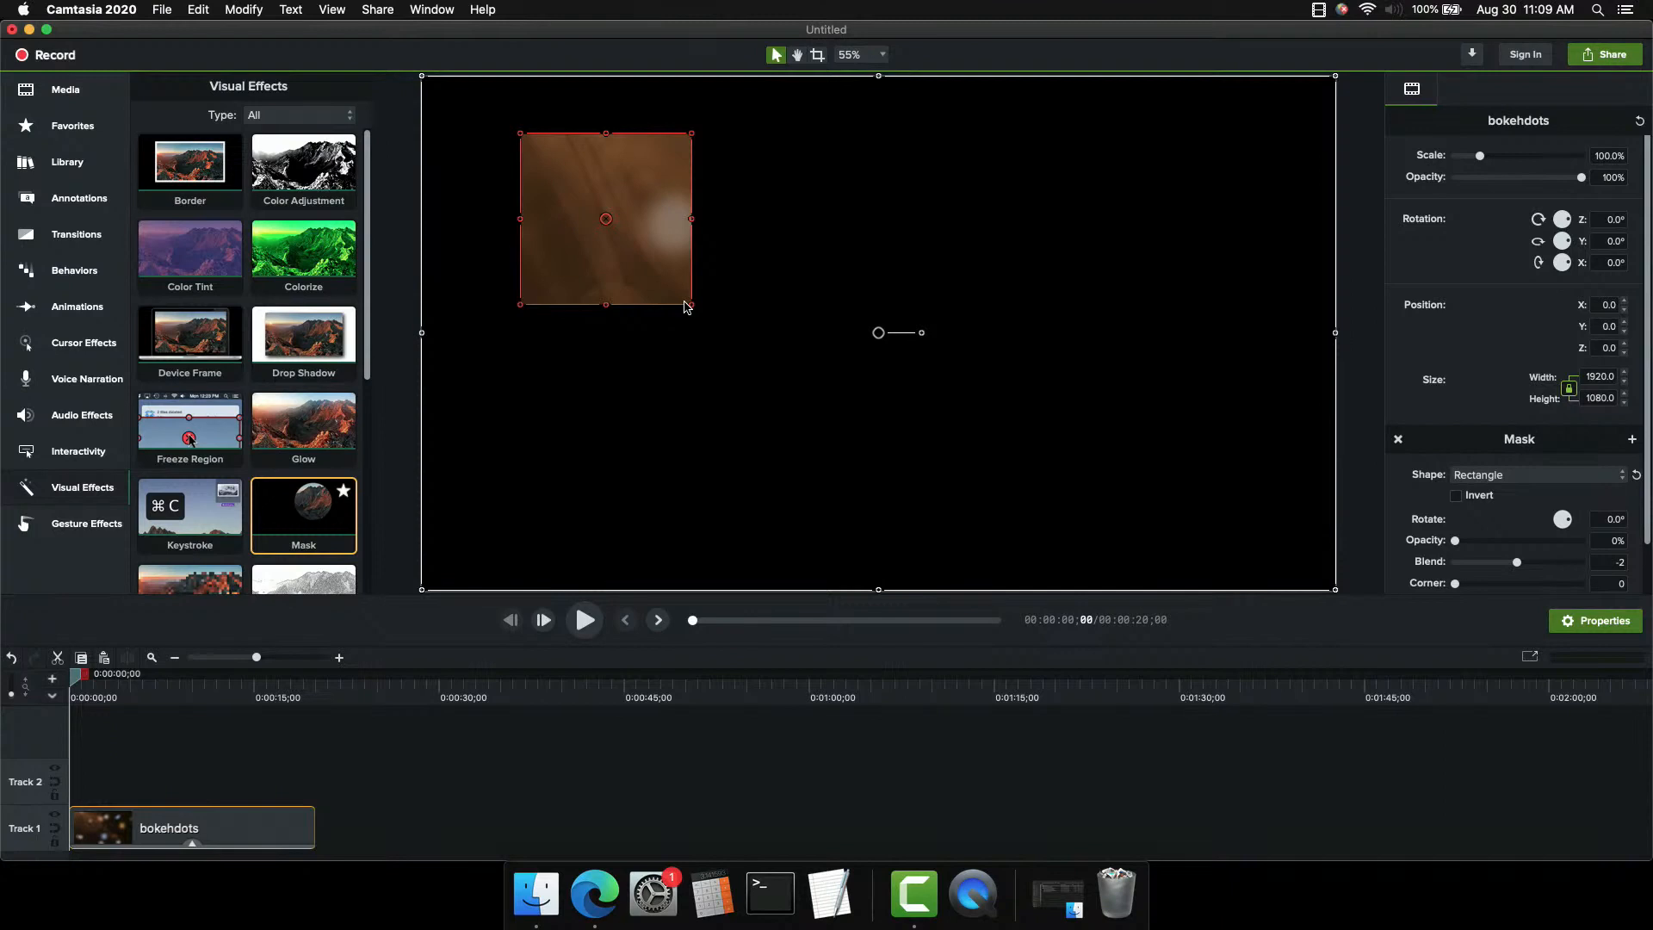
pyautogui.moveTo(694, 309); pyautogui.dragTo(1002, 489)
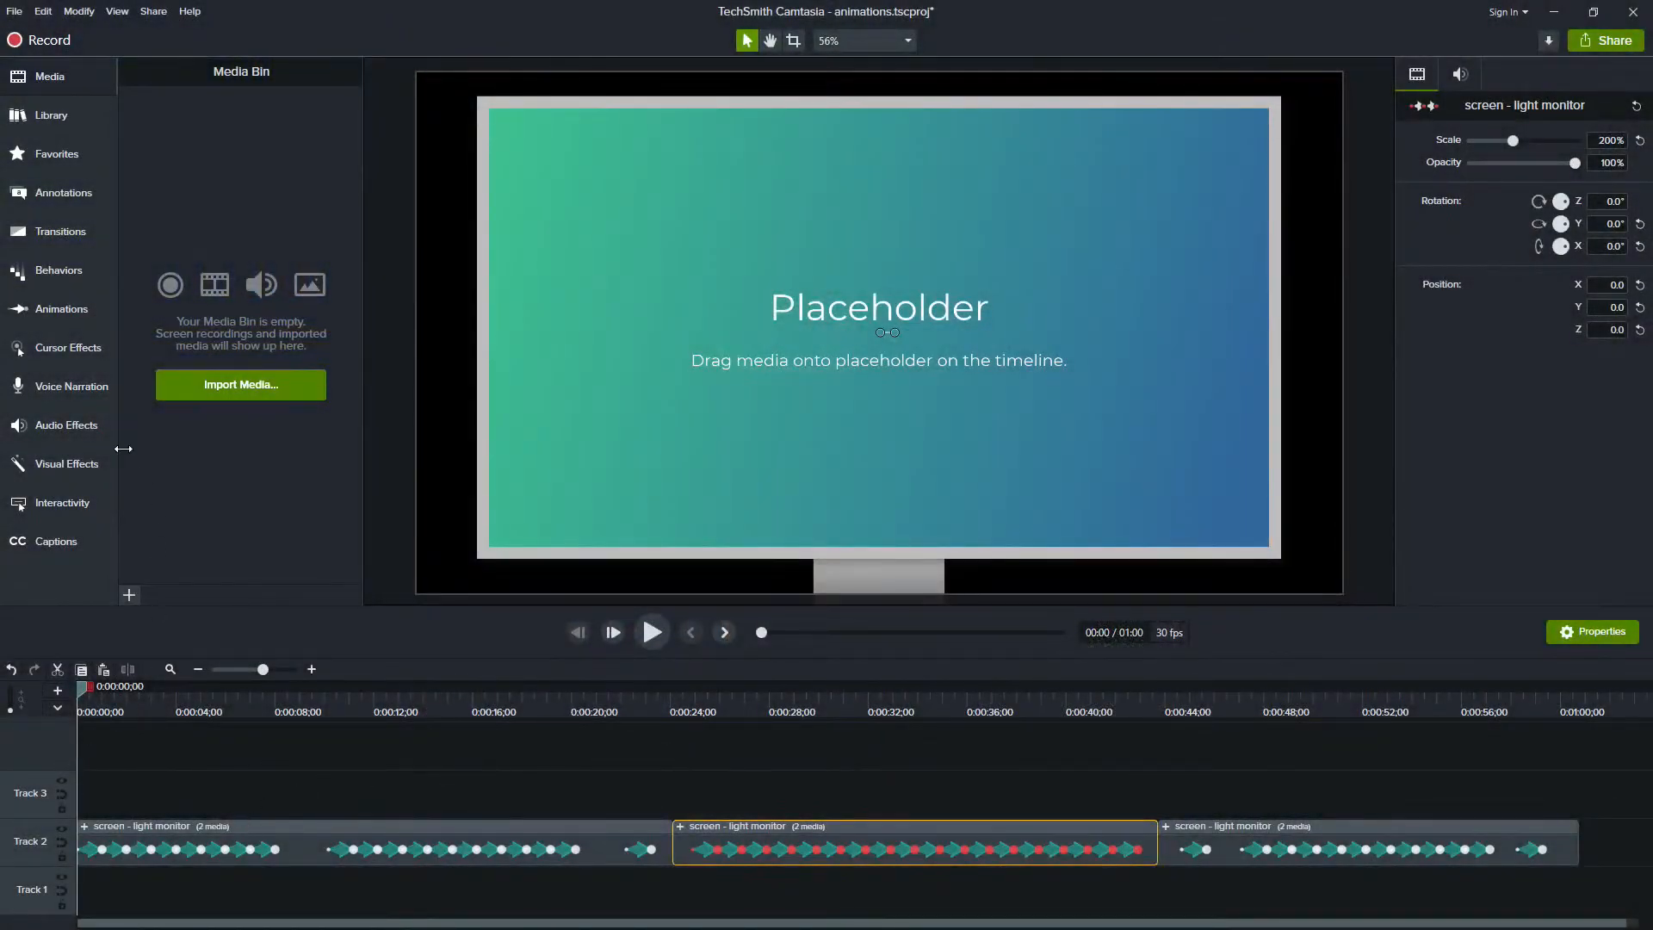
# Add a white rectangle shape at the start of Track 3 and enlarge it over the centre of the monitor
pyautogui.click(60, 192)
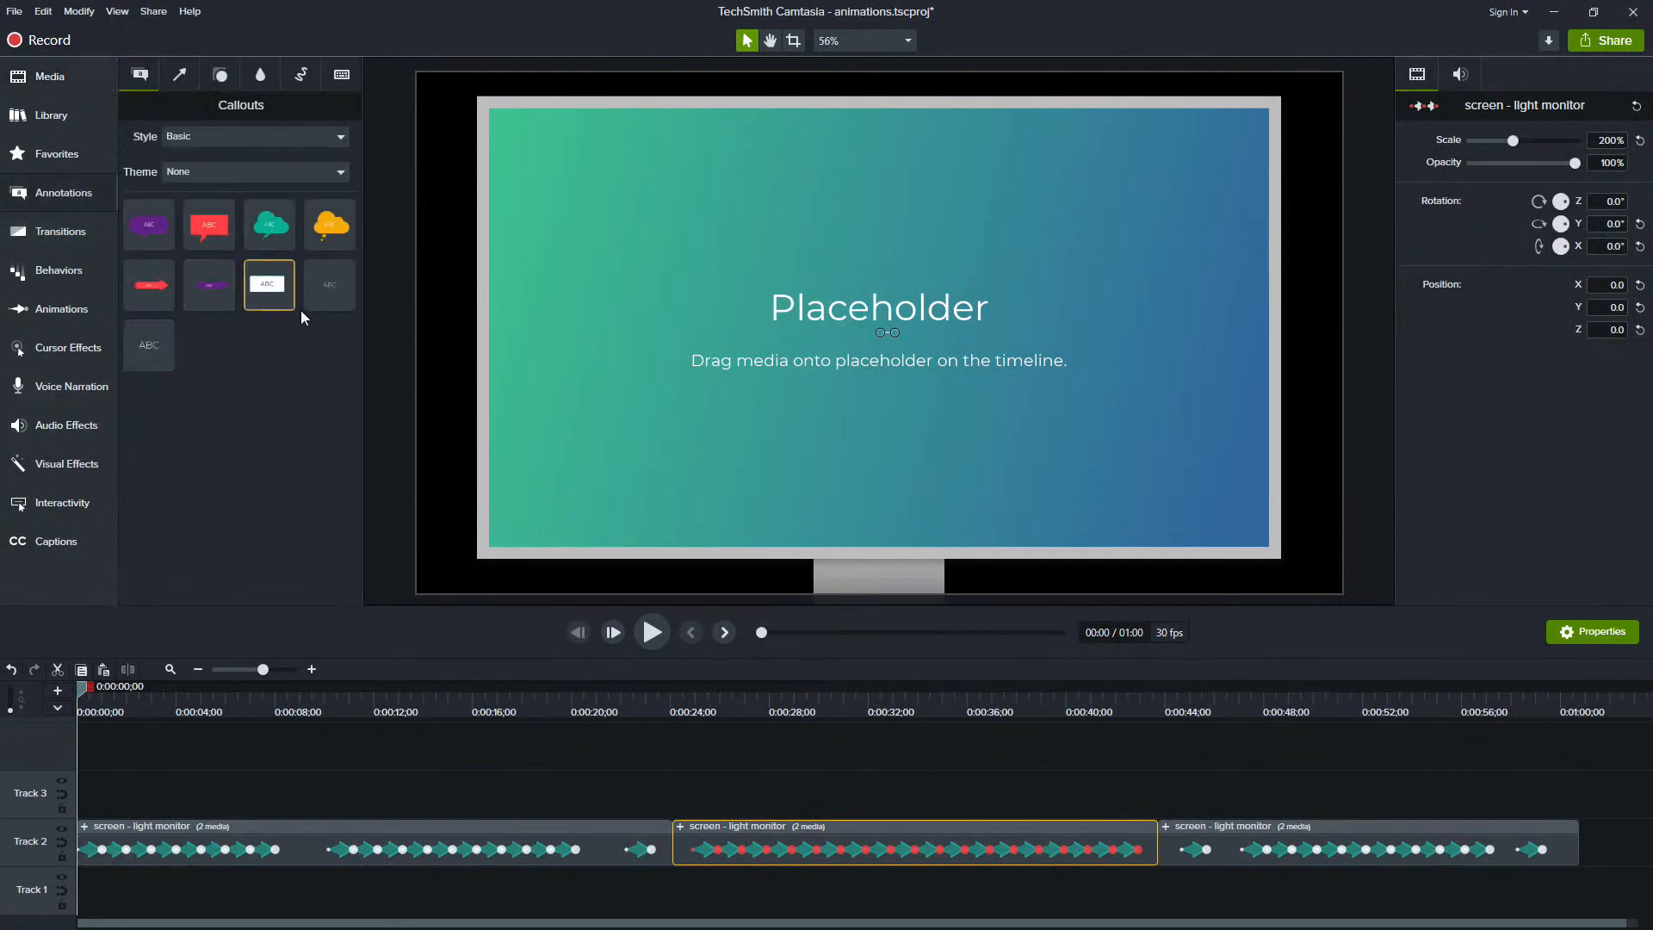
pyautogui.click(219, 77)
pyautogui.moveTo(318, 227); pyautogui.dragTo(94, 796)
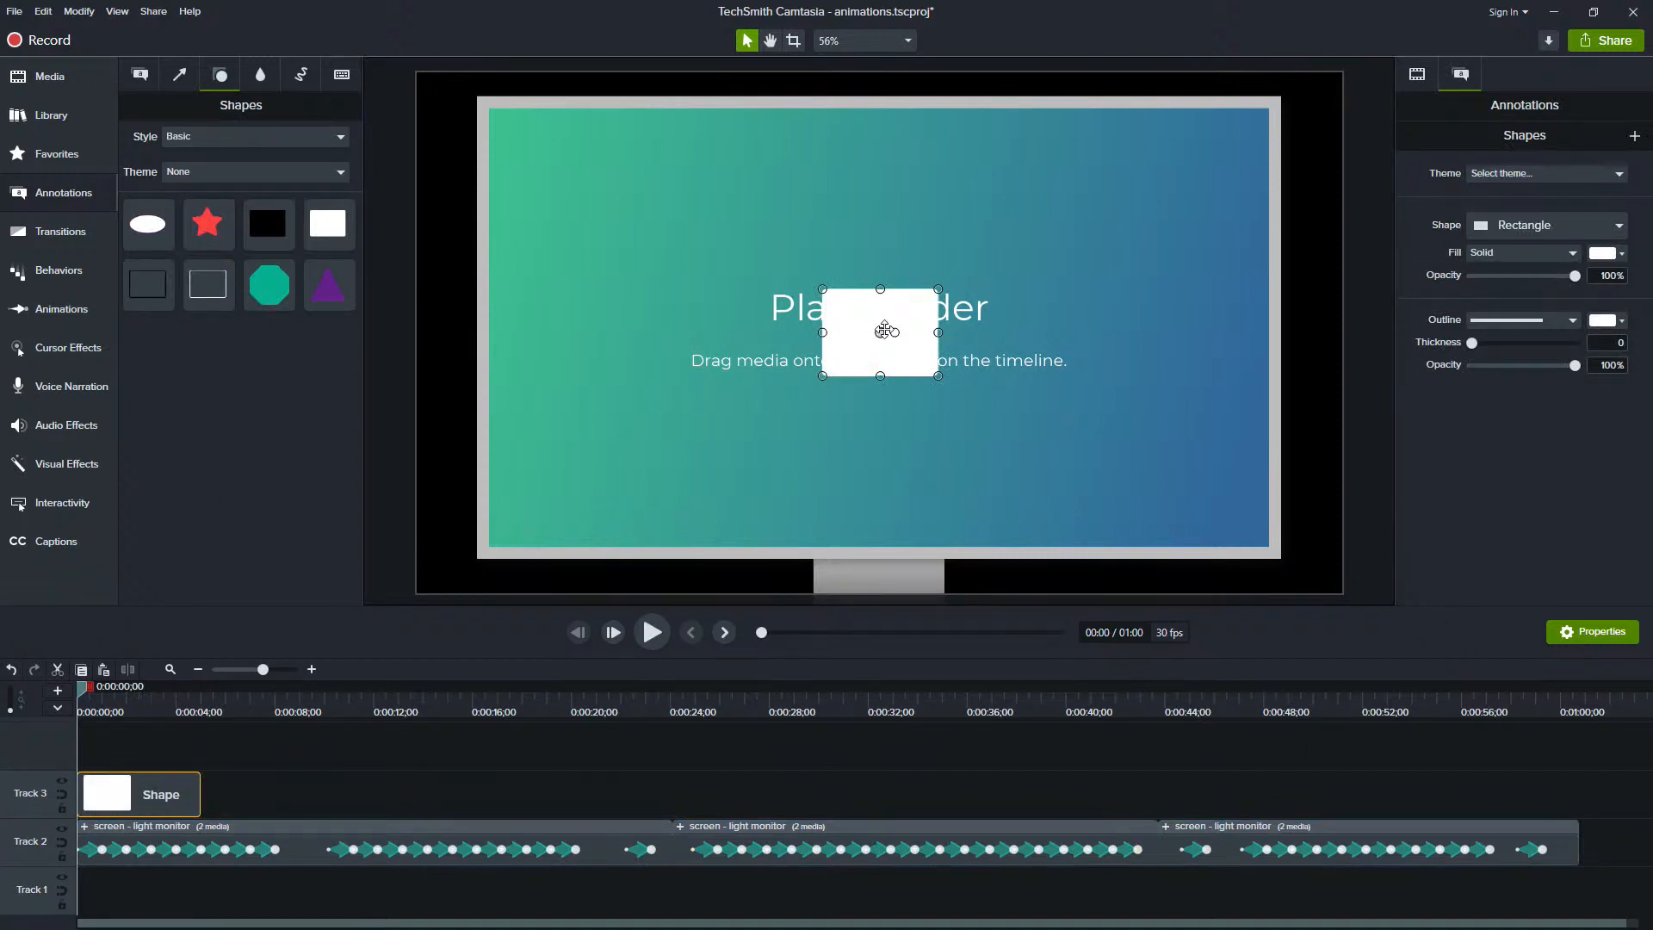
pyautogui.moveTo(824, 290); pyautogui.dragTo(586, 193)
pyautogui.moveTo(834, 289); pyautogui.dragTo(878, 339)
pyautogui.moveTo(840, 286)
pyautogui.mouseDown()
pyautogui.moveTo(720, 251)
pyautogui.moveTo(623, 188)
pyautogui.moveTo(853, 312)
pyautogui.moveTo(813, 294)
pyautogui.mouseUp()
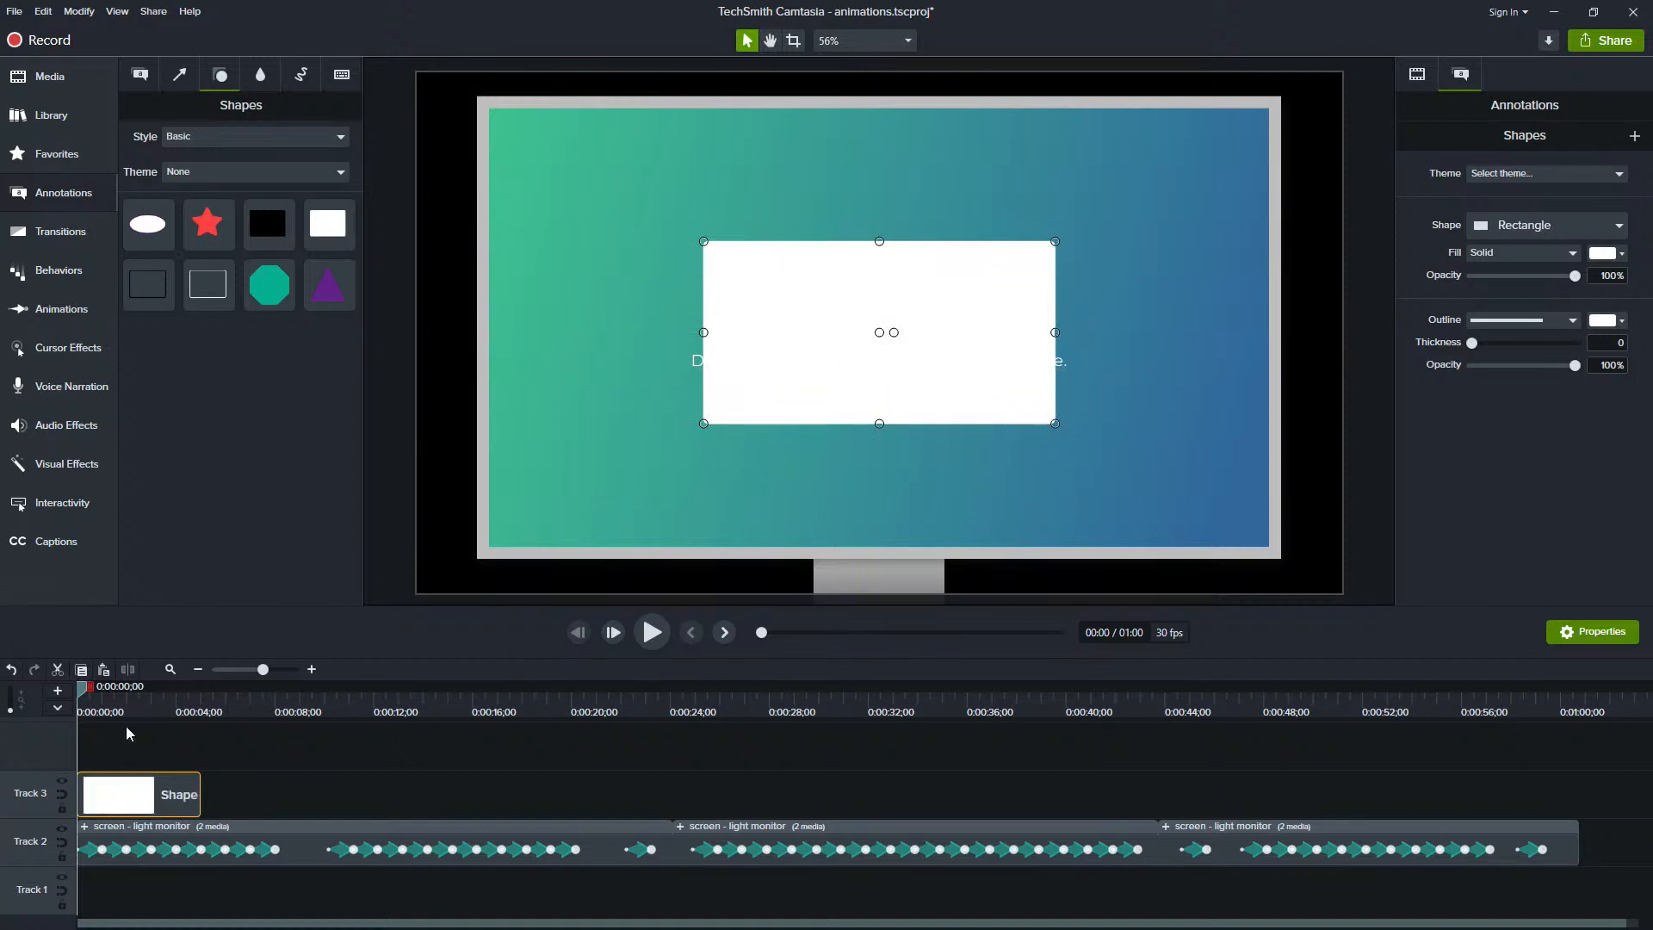
# Set Track 3's matte mode to Alpha and move the rectangle slightly down and to the left on the canvas
pyautogui.click(62, 785)
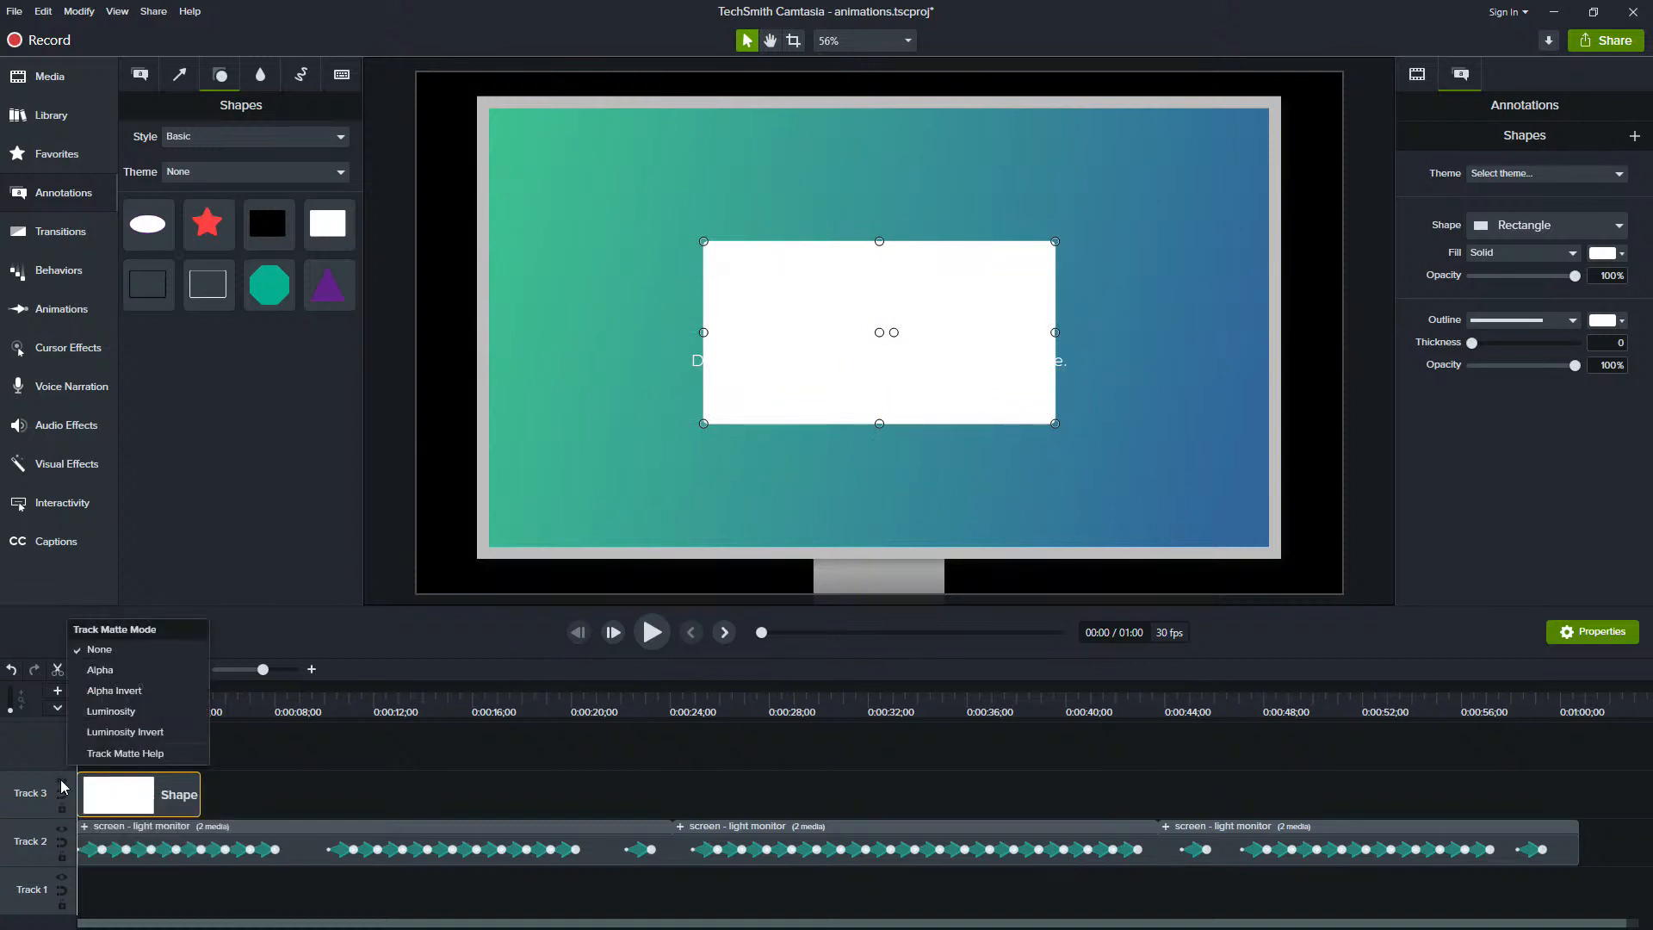
pyautogui.click(133, 673)
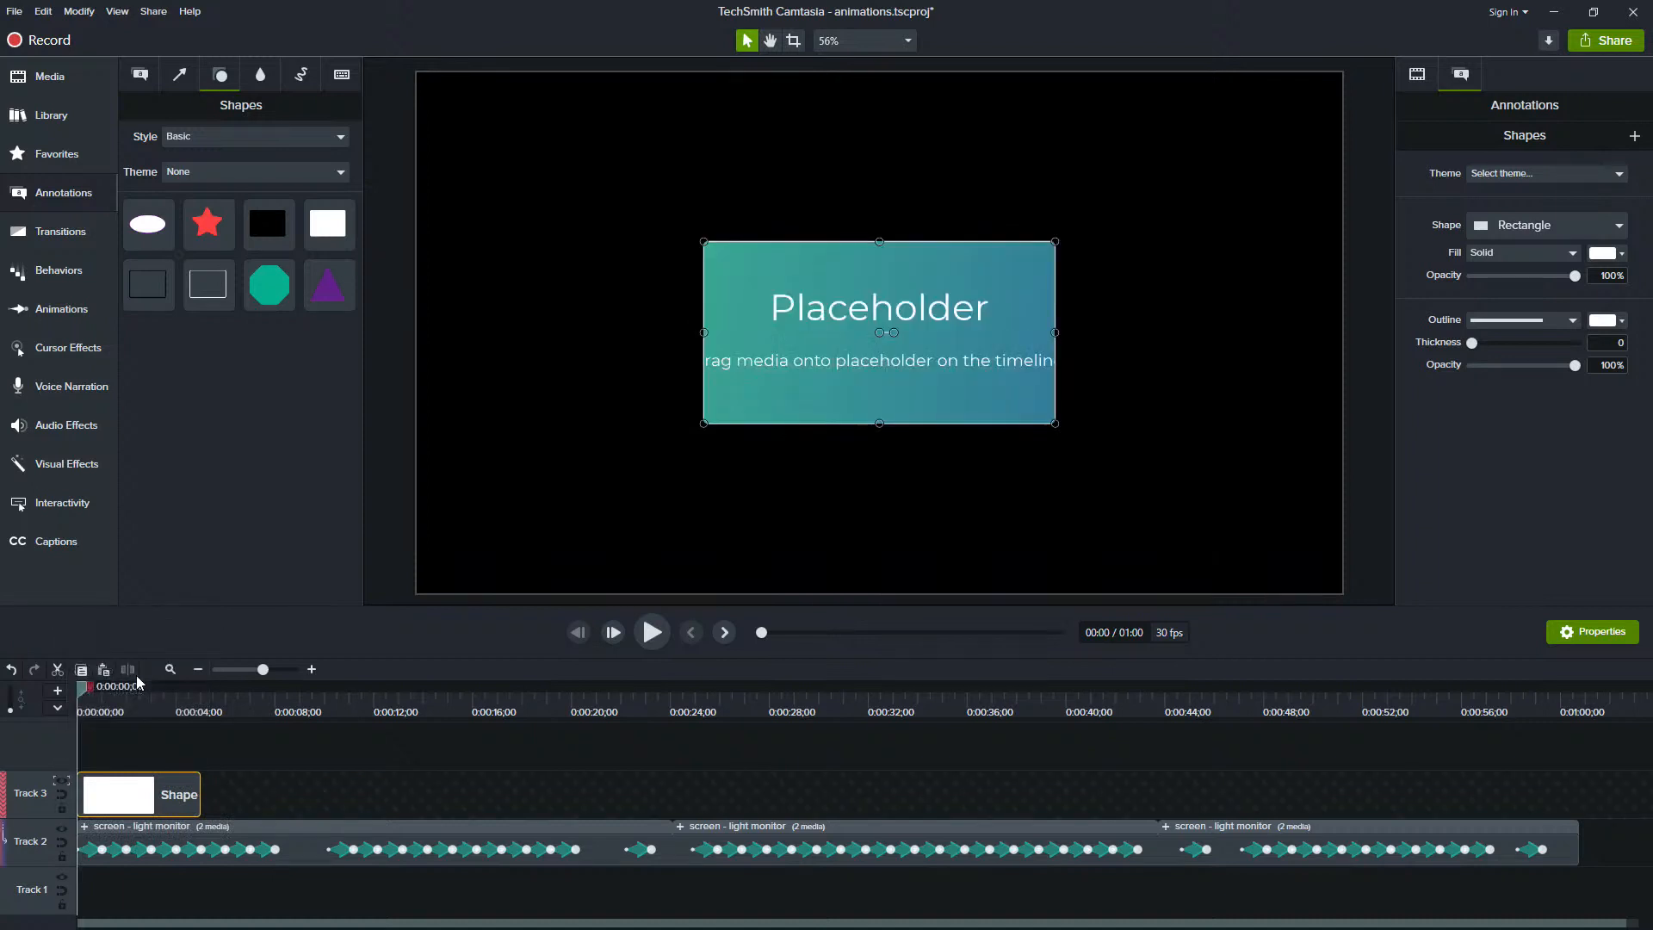
pyautogui.moveTo(817, 270); pyautogui.dragTo(760, 308)
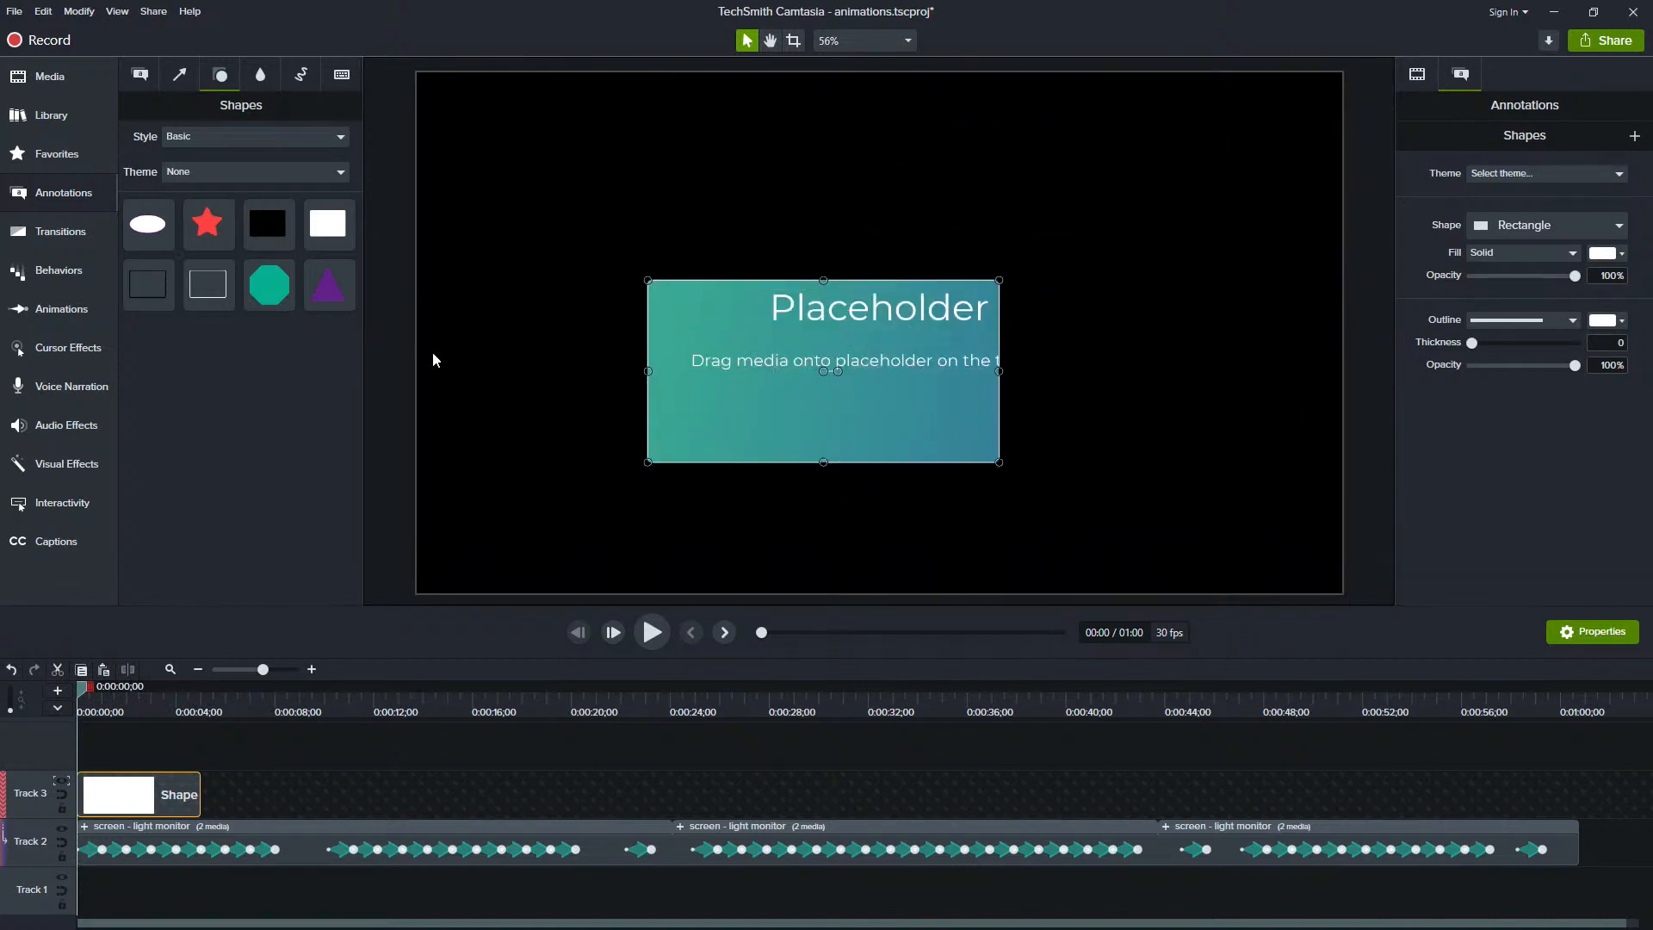
# Add a star shape to the canvas, place its clip on Track 3 at about 10 seconds, and show 0:00:11;15
pyautogui.moveTo(199, 231); pyautogui.dragTo(896, 213)
pyautogui.moveTo(169, 901); pyautogui.dragTo(407, 792)
pyautogui.click(360, 711)
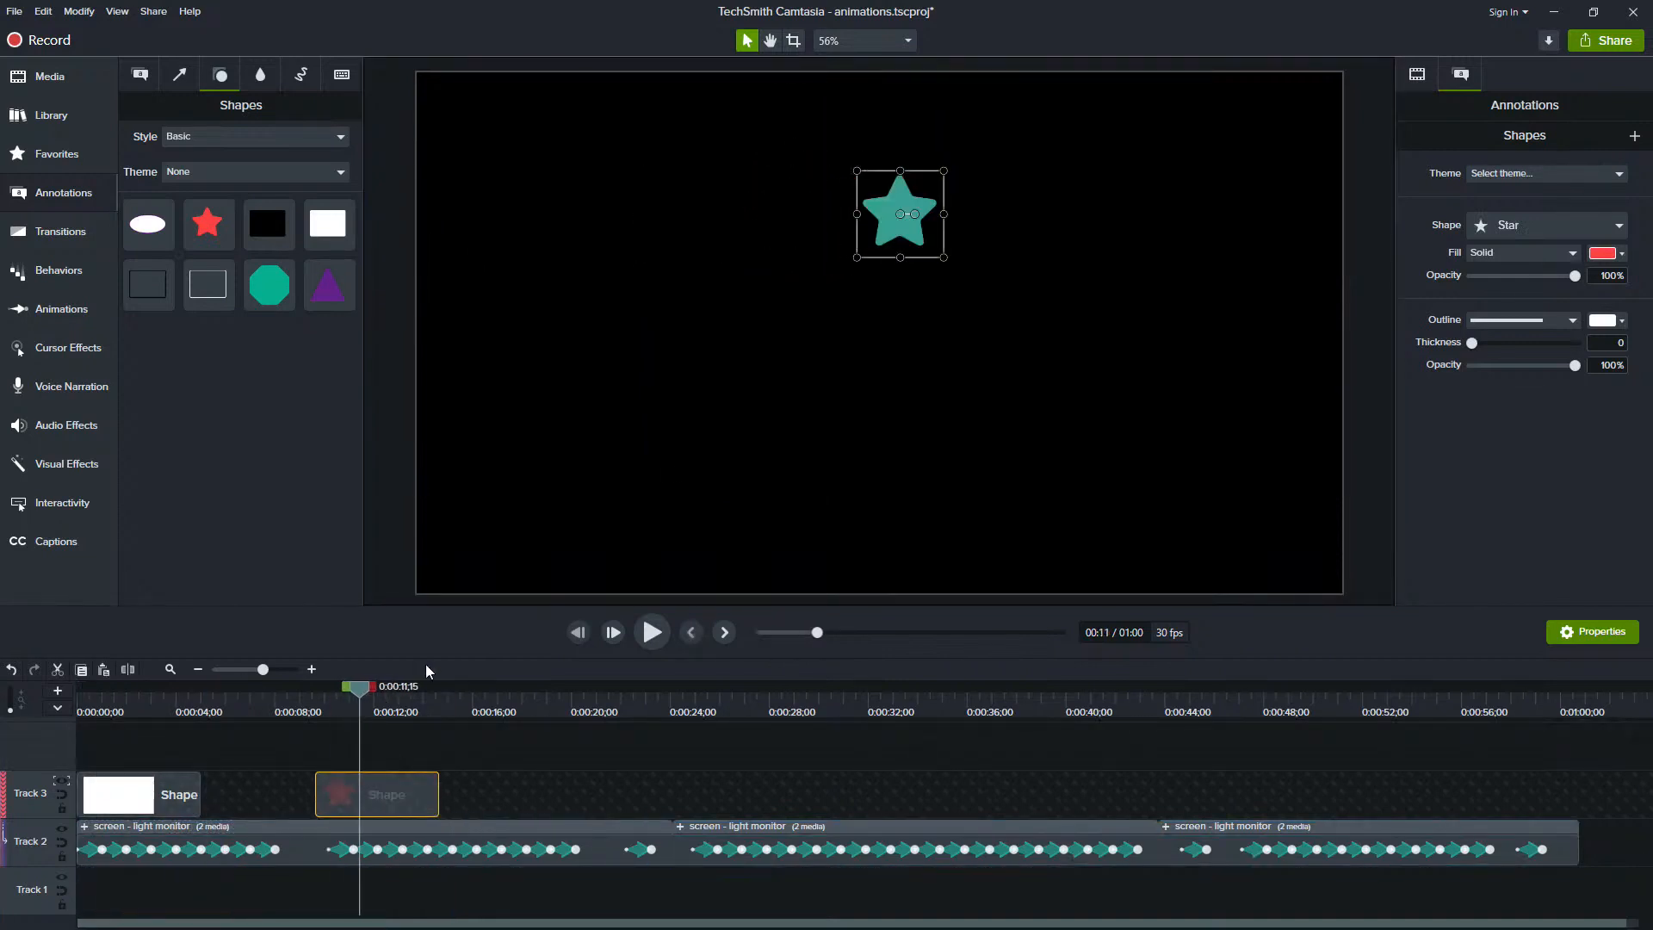
# Enlarge the star, move it right of the canvas centre, and check the matte through to 0:00:12;05
pyautogui.moveTo(855, 257); pyautogui.dragTo(552, 544)
pyautogui.moveTo(788, 347); pyautogui.dragTo(1001, 366)
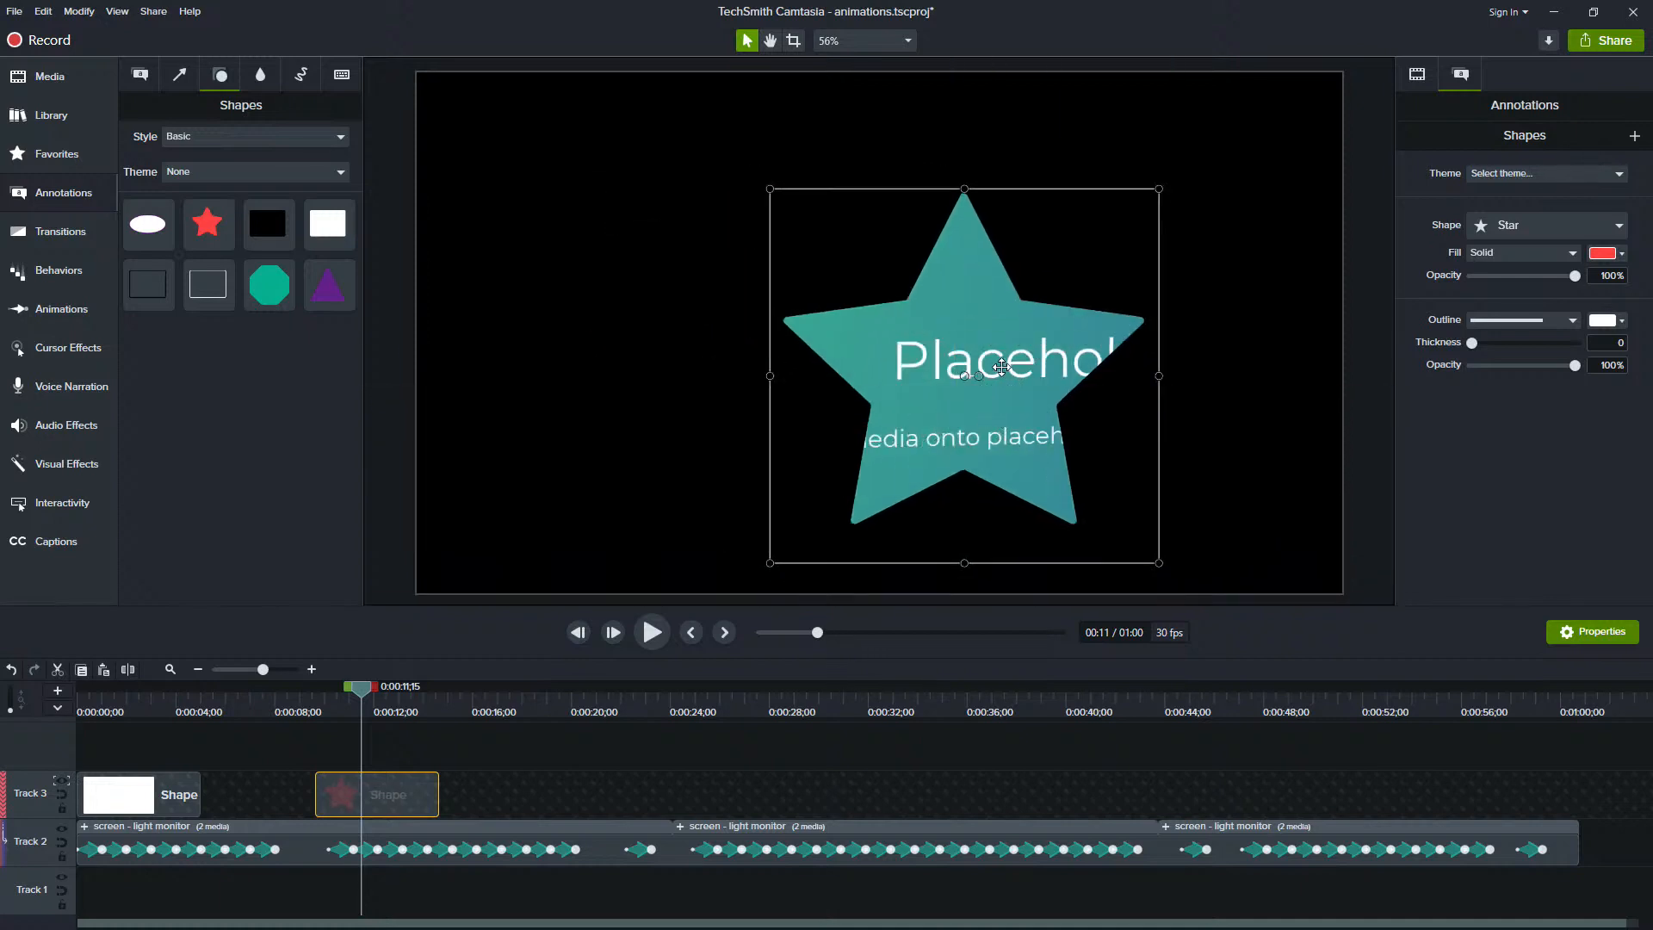
pyautogui.moveTo(368, 693)
pyautogui.mouseDown()
pyautogui.moveTo(431, 704)
pyautogui.moveTo(379, 701)
pyautogui.mouseUp()
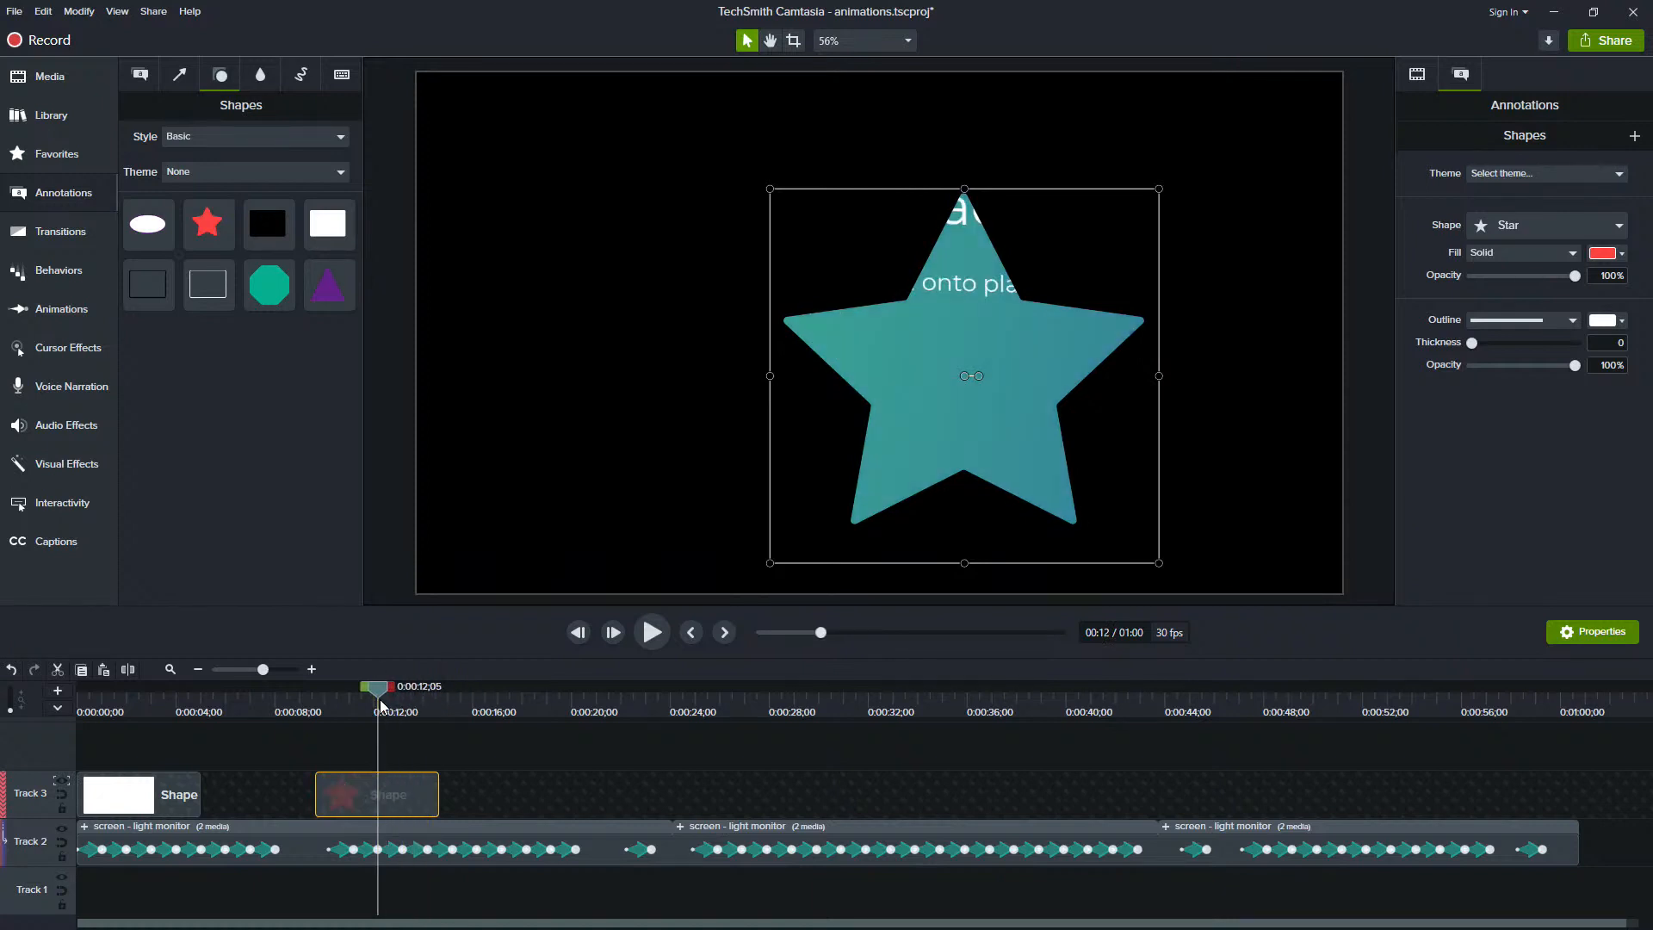